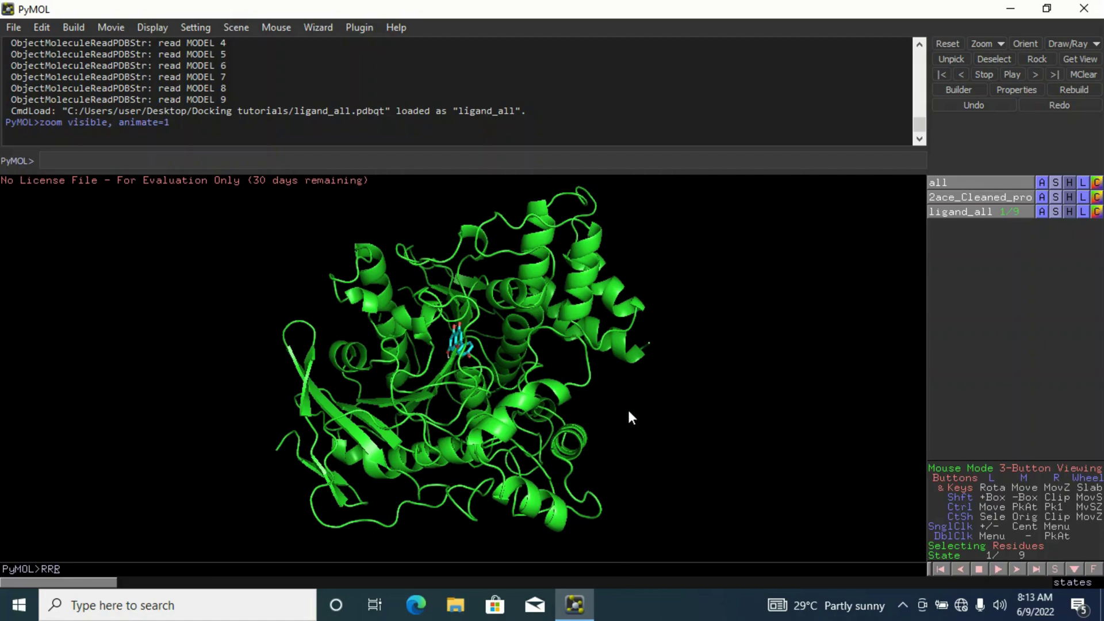
Rotate the loaded 2ace protein and ligand poses to view the ligand from new angles
left_click_drag(629, 413, 641, 442)
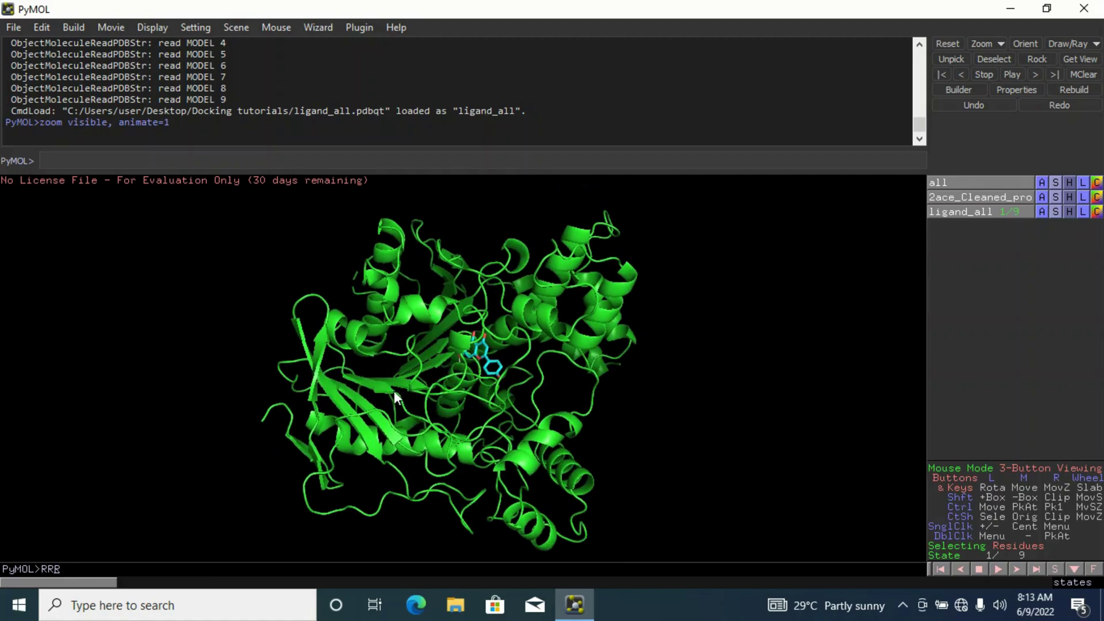
left_click_drag(394, 391, 386, 362)
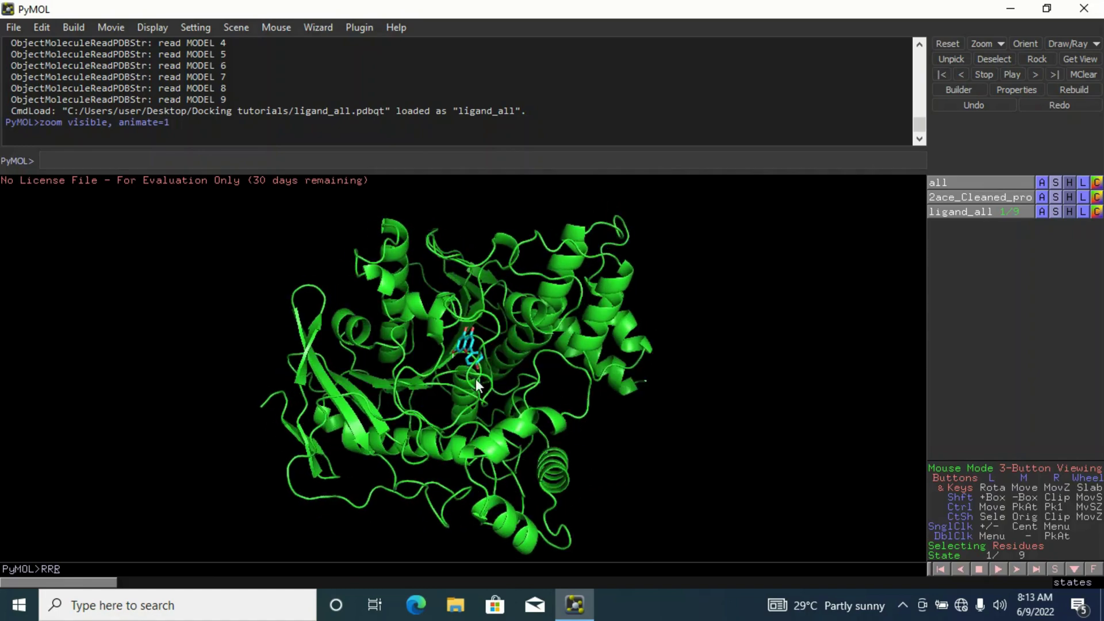
left_click_drag(485, 384, 501, 322)
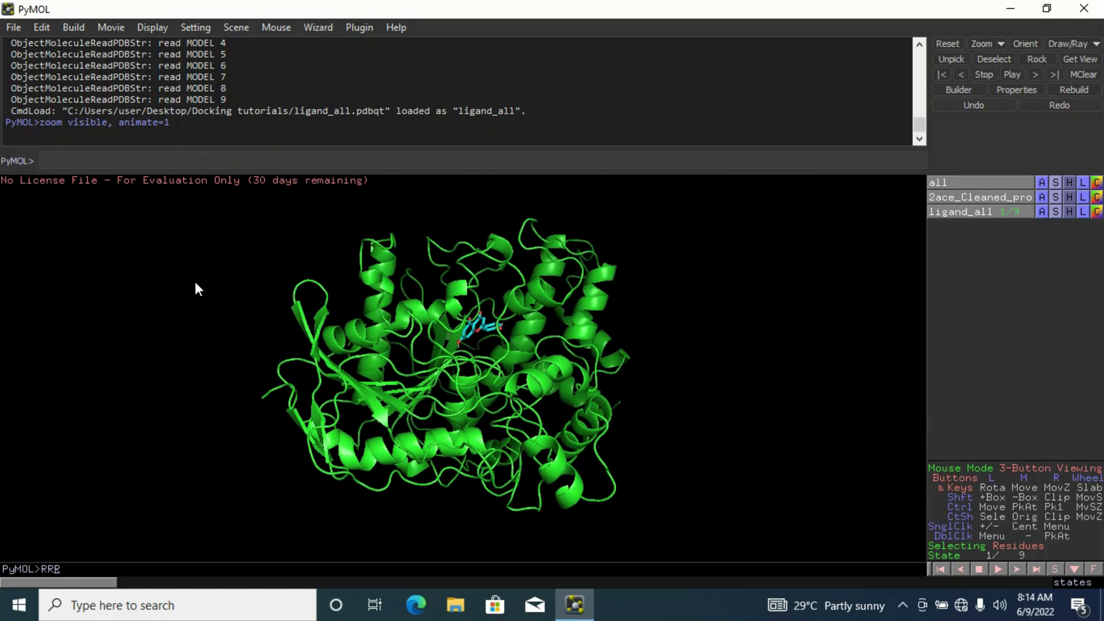
Set the viewer background to white via Display > Background, then rotate the complex
left_click(153, 27)
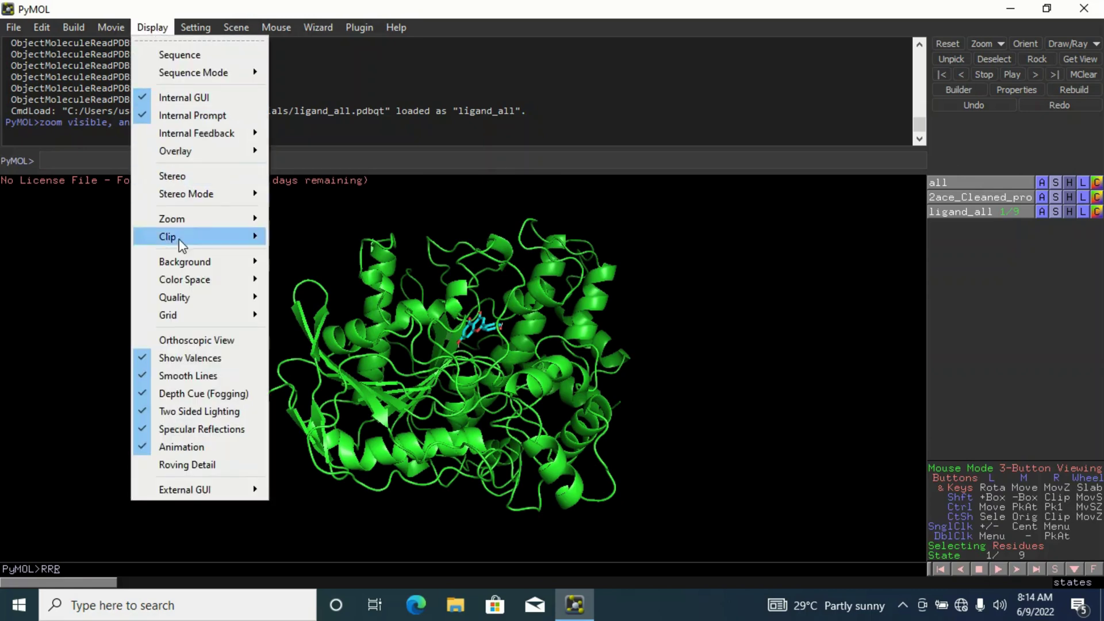
mouse_move(183, 266)
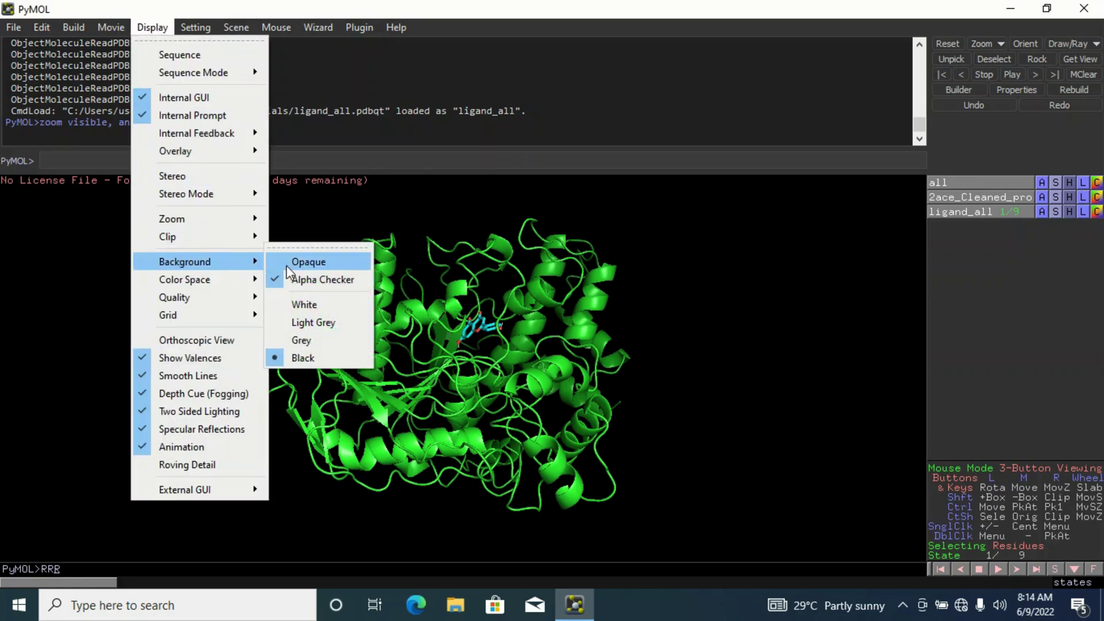
left_click(303, 305)
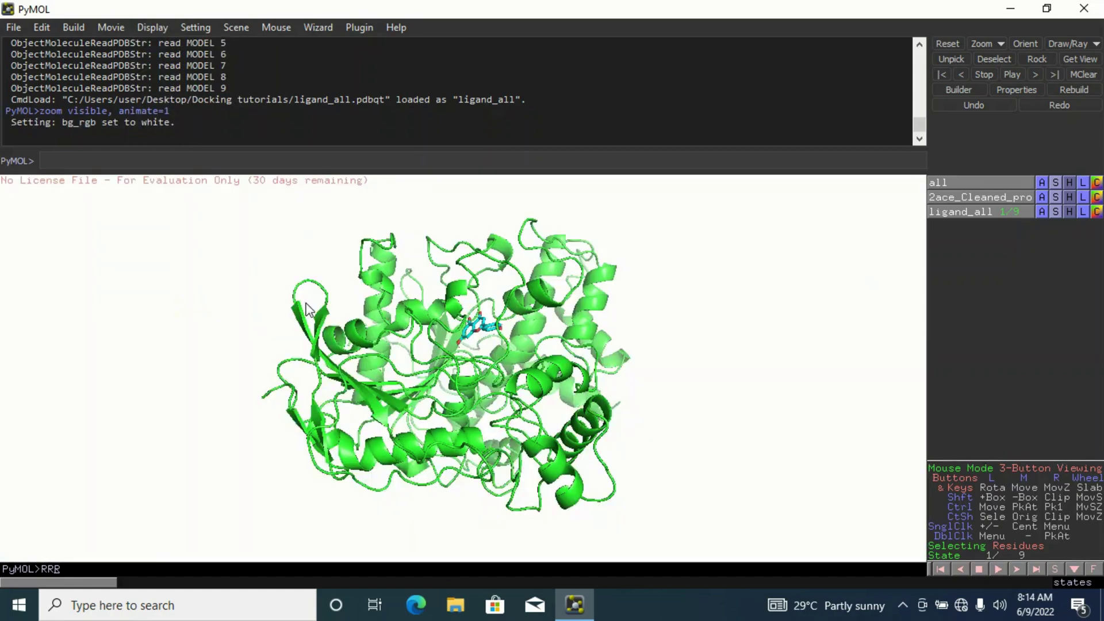
left_click_drag(643, 328, 425, 349)
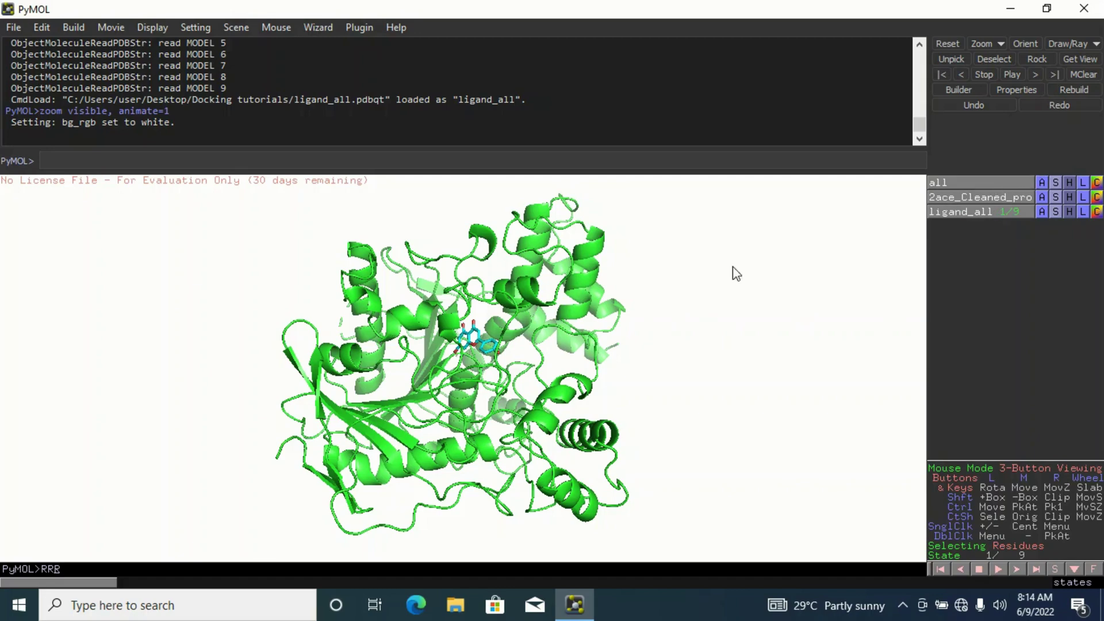
mouse_move(627, 359)
left_mouse_down()
mouse_move(604, 363)
mouse_move(614, 369)
left_mouse_up()
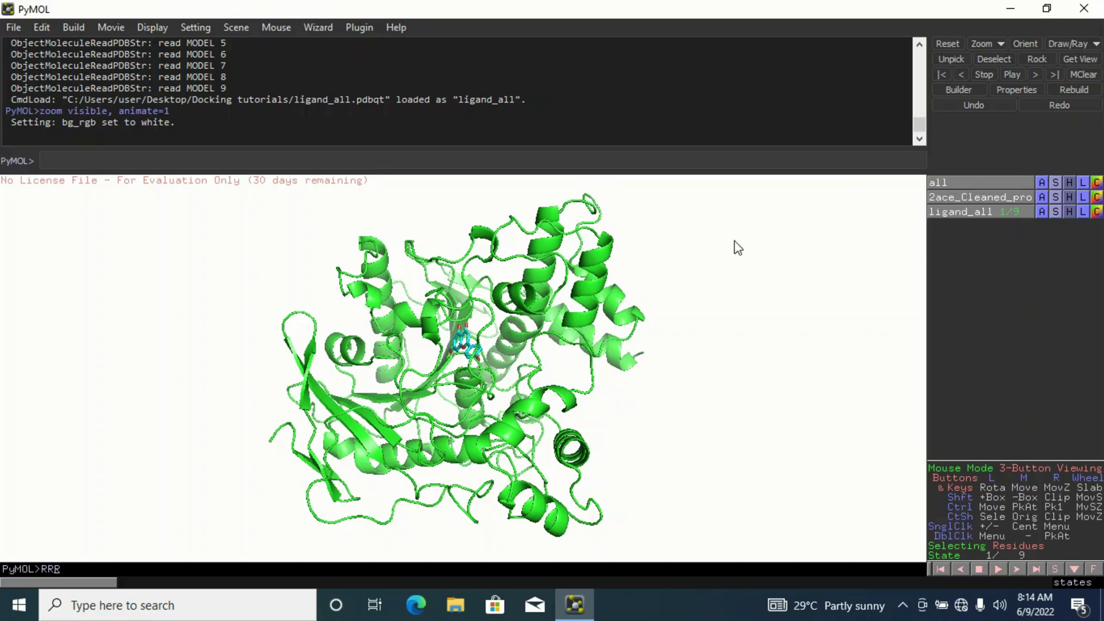
Apply the preset > ligand sites > cartoon style to all objects
left_click(1042, 182)
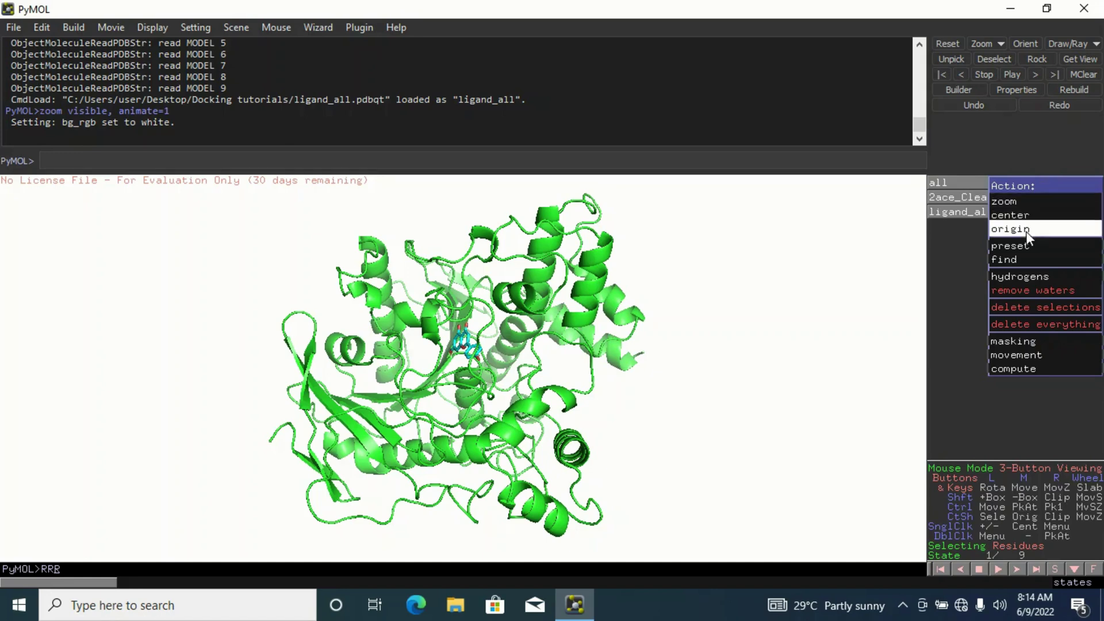
mouse_move(1028, 246)
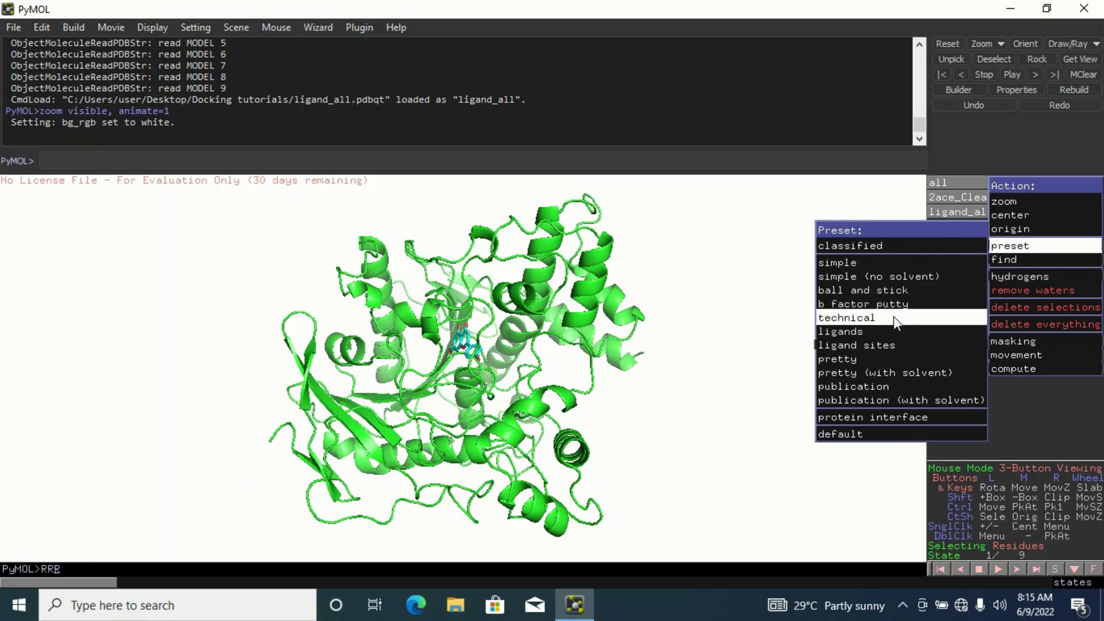
mouse_move(890, 344)
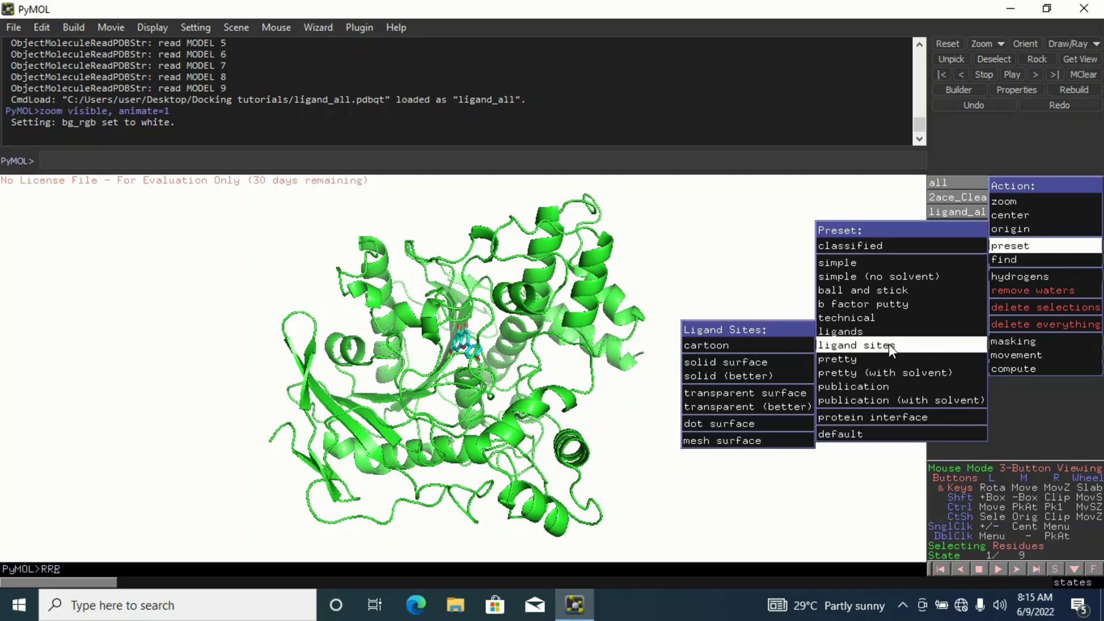
left_click(754, 346)
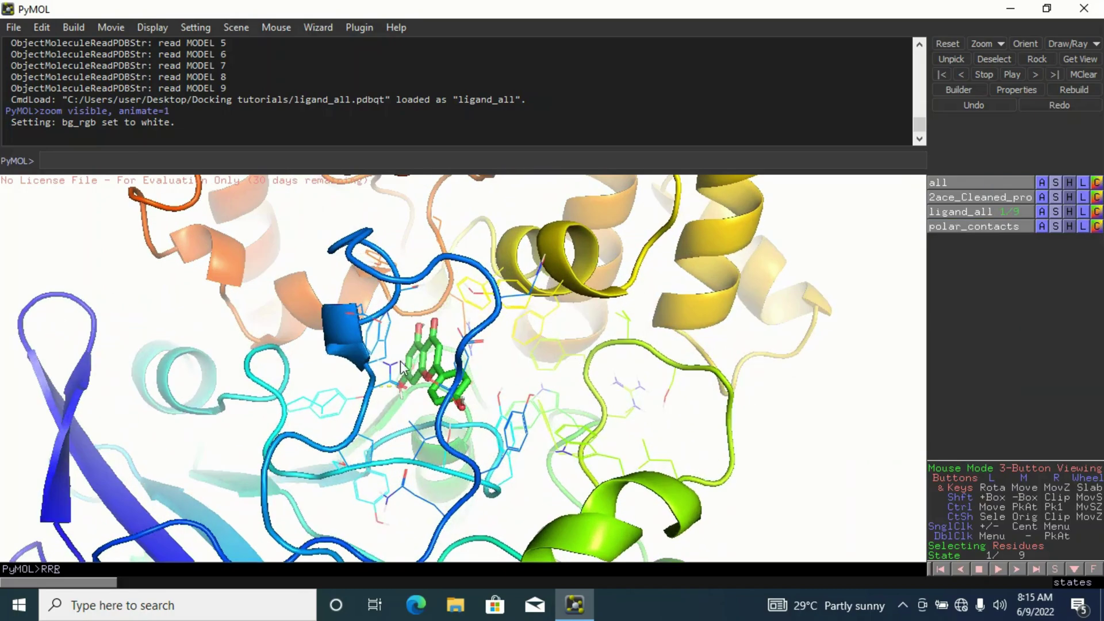
left_click_drag(519, 369, 538, 385)
left_click_drag(477, 424, 506, 422)
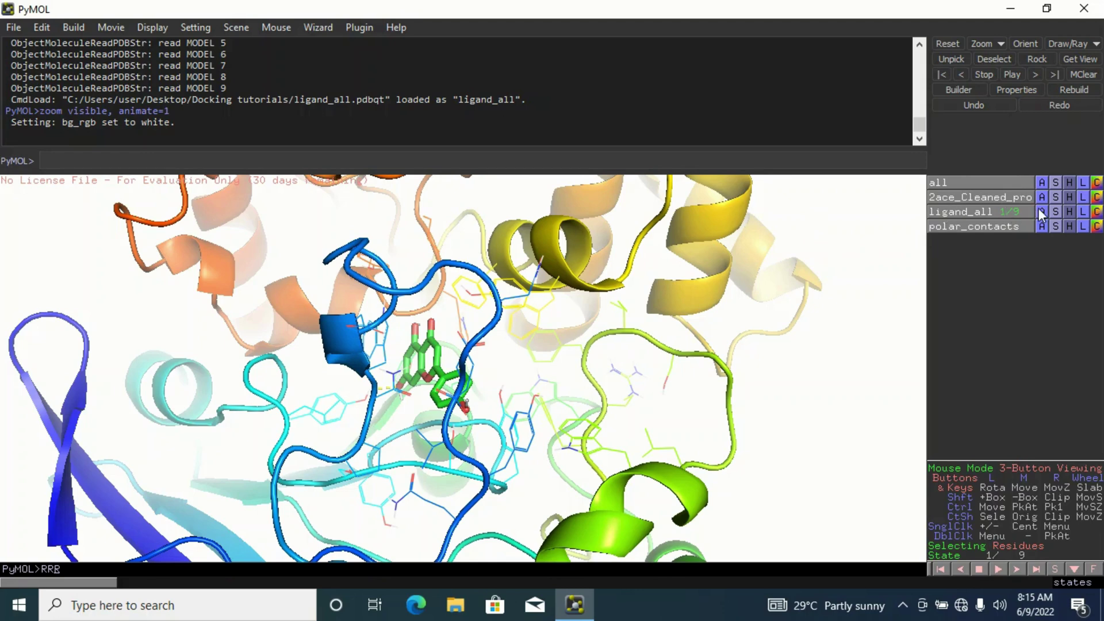
Hide the 2ace_Cleaned_protein cartoon, leaving pocket residue lines around the stick ligand
left_click(1070, 195)
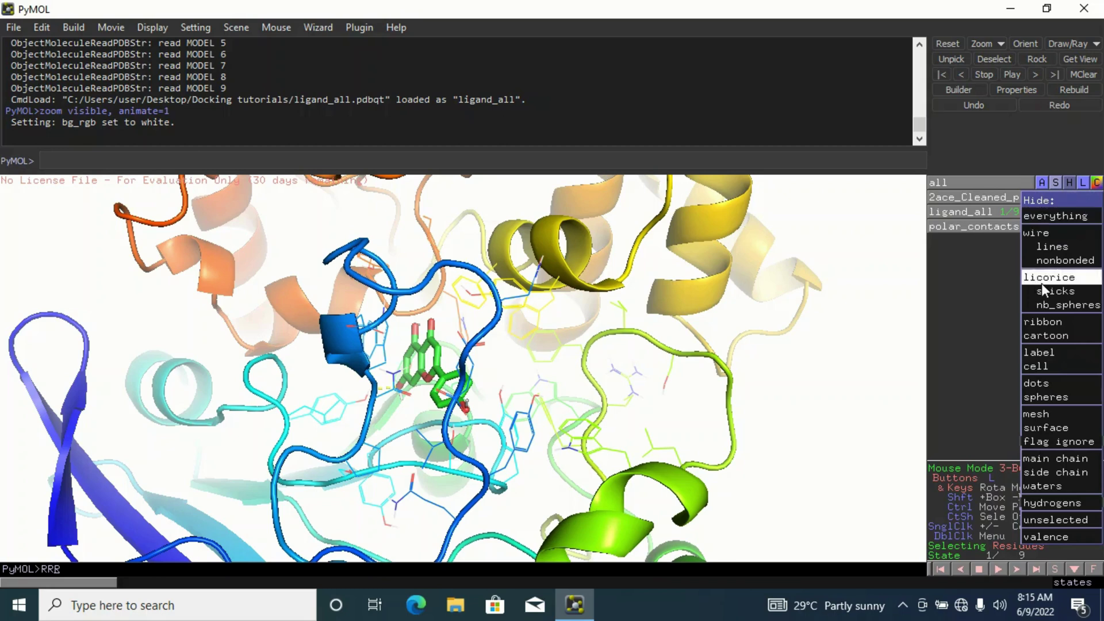
left_click(1044, 335)
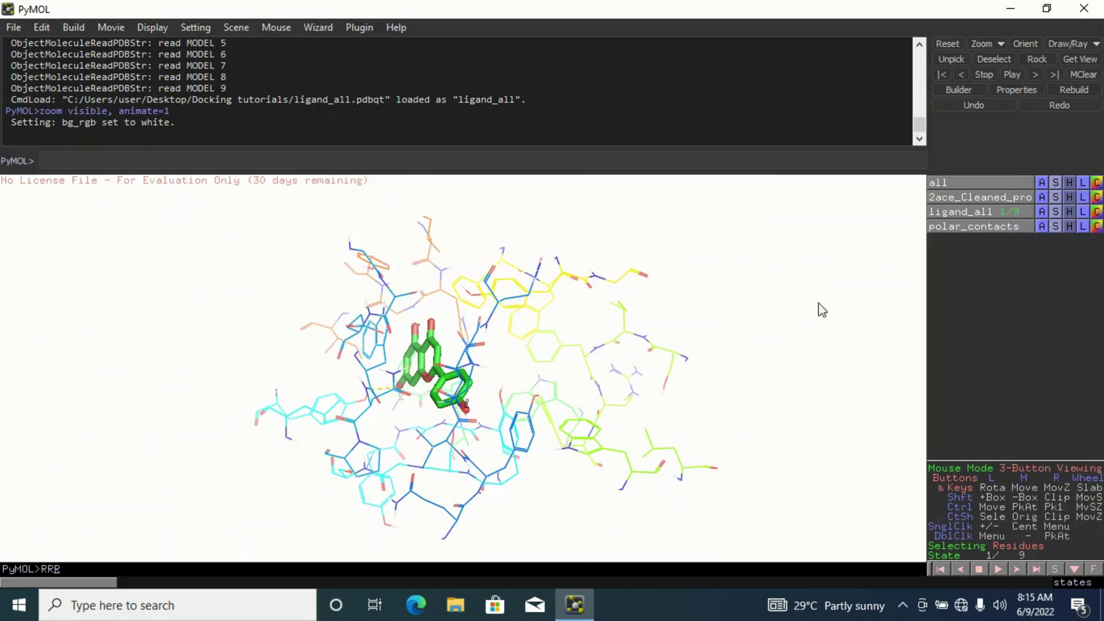
left_click_drag(548, 339, 614, 294)
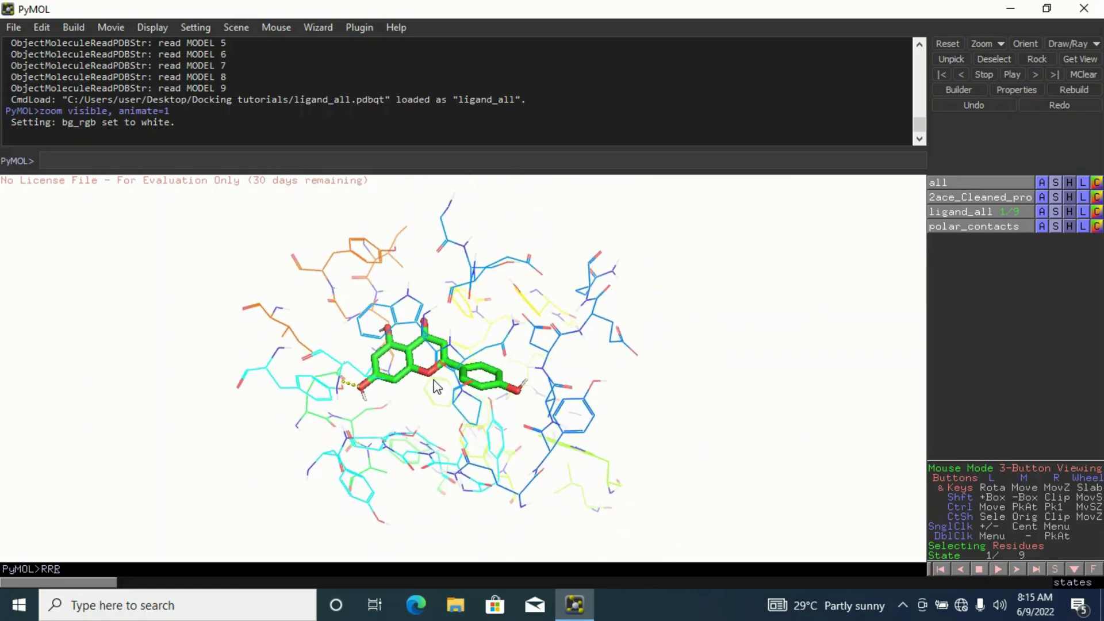
mouse_move(438, 387)
left_mouse_down()
mouse_move(494, 374)
mouse_move(431, 371)
left_mouse_up()
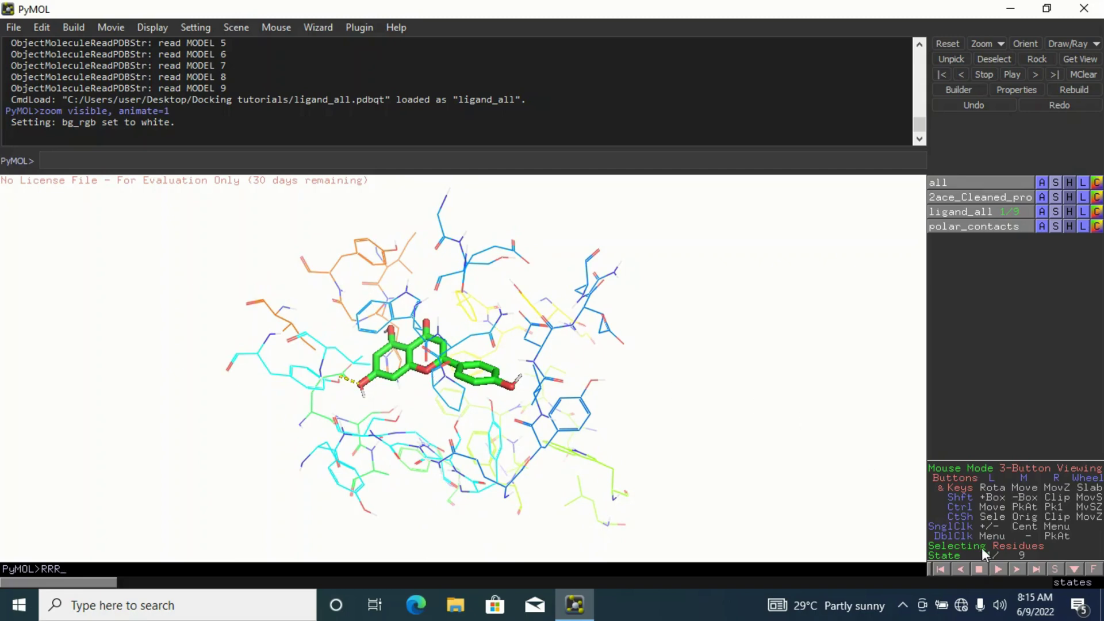
left_click(1018, 569)
left_click(1018, 569)
left_click(1018, 569)
left_click(1018, 569)
left_click(1018, 569)
left_click(1018, 568)
left_click(1018, 568)
left_click(1017, 569)
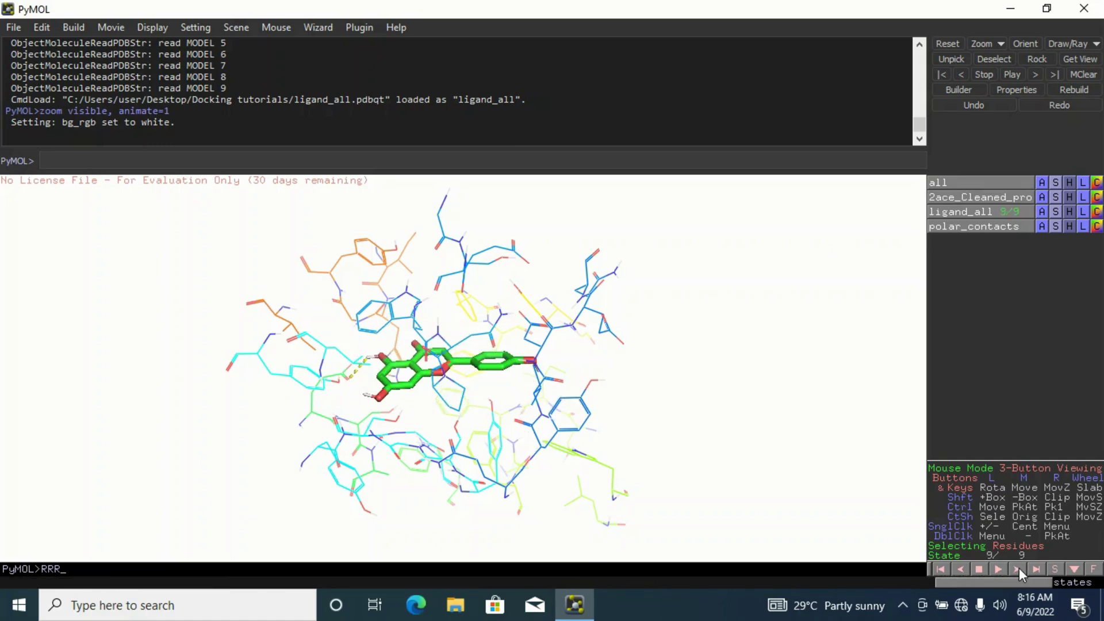
left_click(958, 568)
left_click(958, 568)
left_click(958, 568)
left_click(957, 568)
left_click(957, 569)
left_click(957, 568)
left_click(957, 568)
left_click(957, 568)
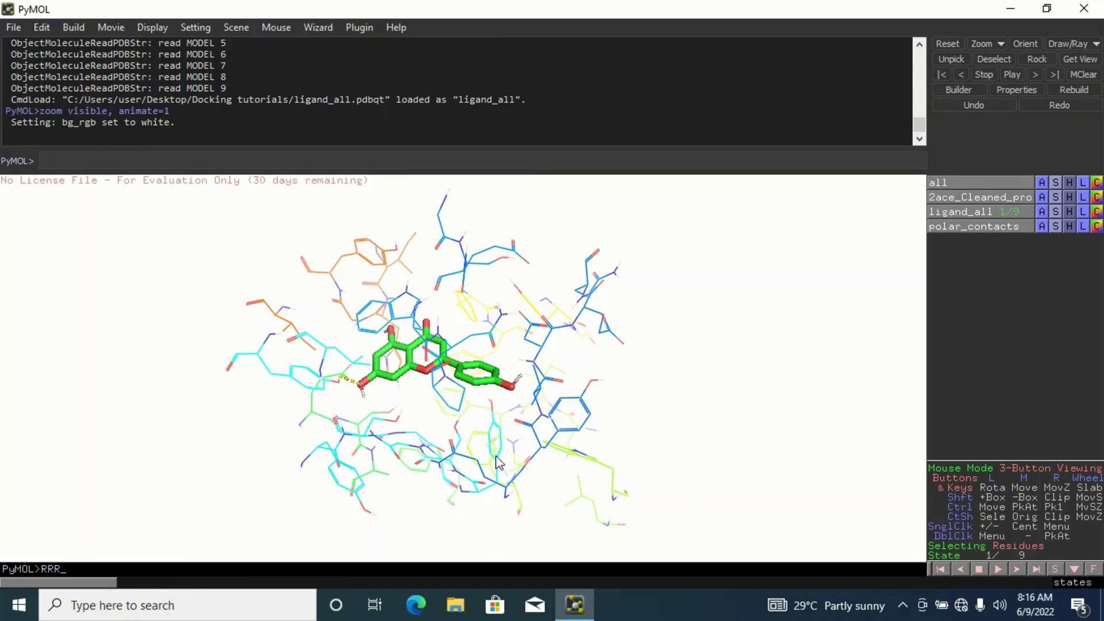
left_click_drag(497, 460, 544, 378)
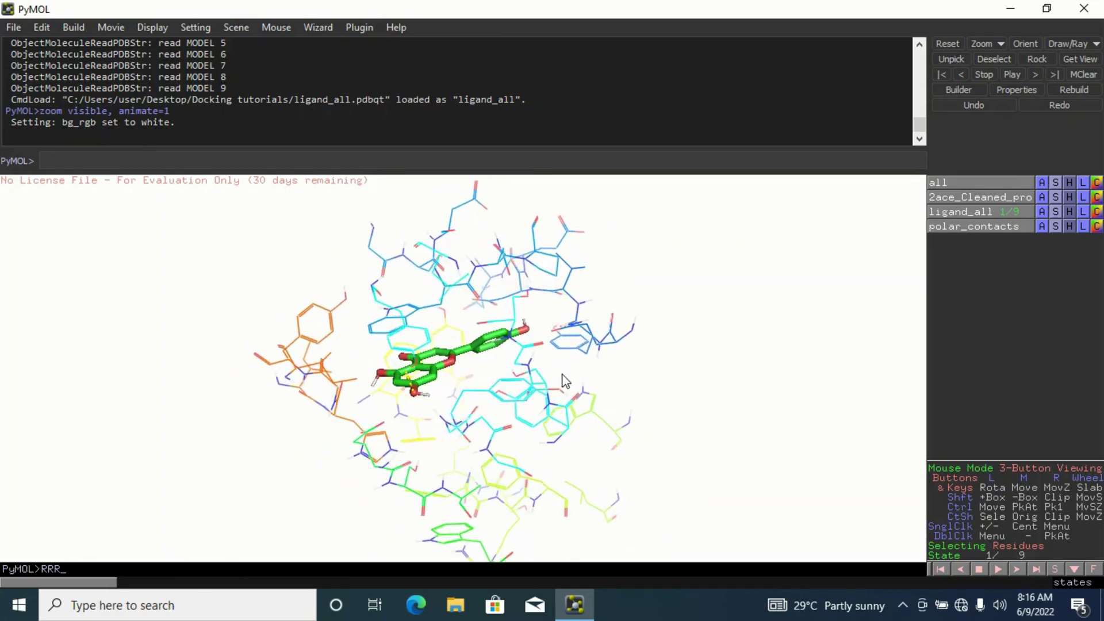
mouse_move(566, 382)
left_mouse_down()
mouse_move(507, 374)
mouse_move(578, 377)
left_mouse_up()
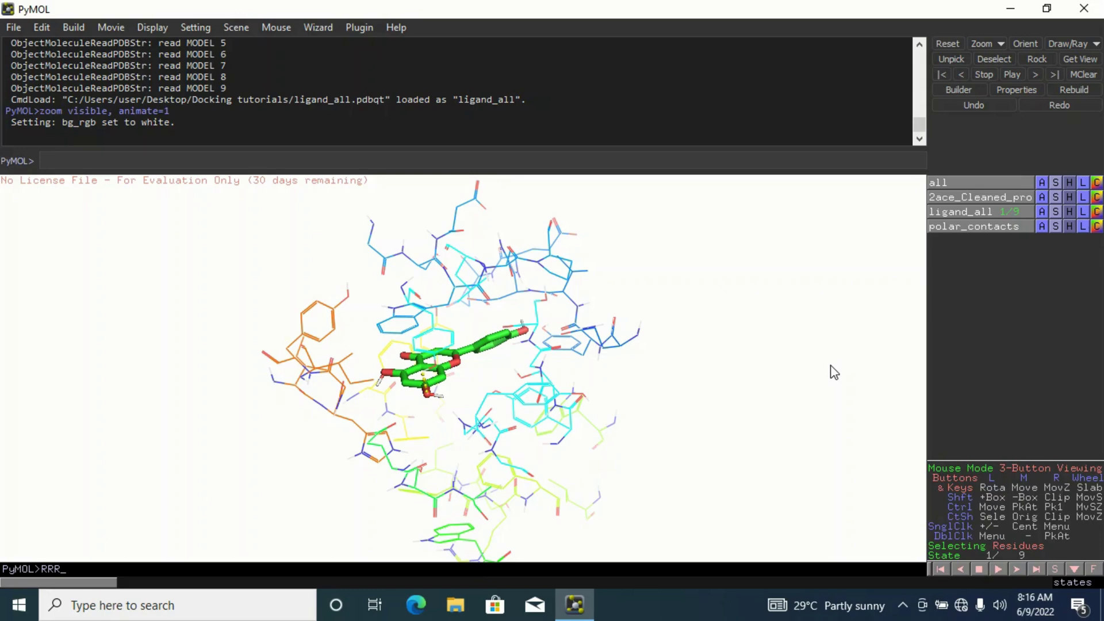
Select pocket residues GLU199, HIS440, GLY441, ILE444, ILE439, TYR442, TRP84, PHE330 and TYR130
left_click(391, 433)
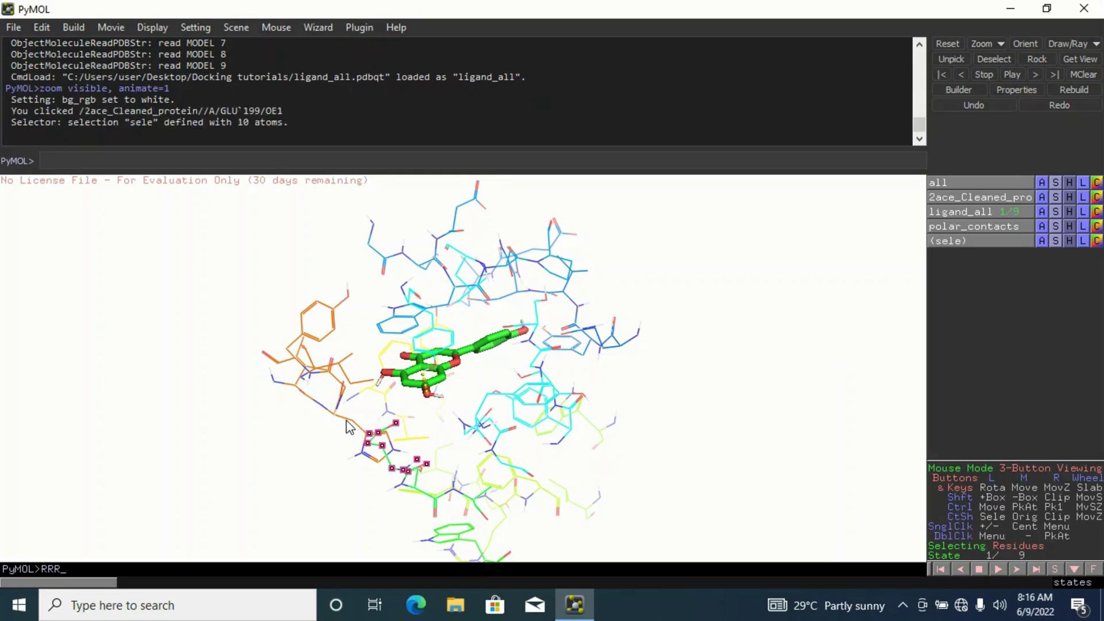
left_click(348, 427)
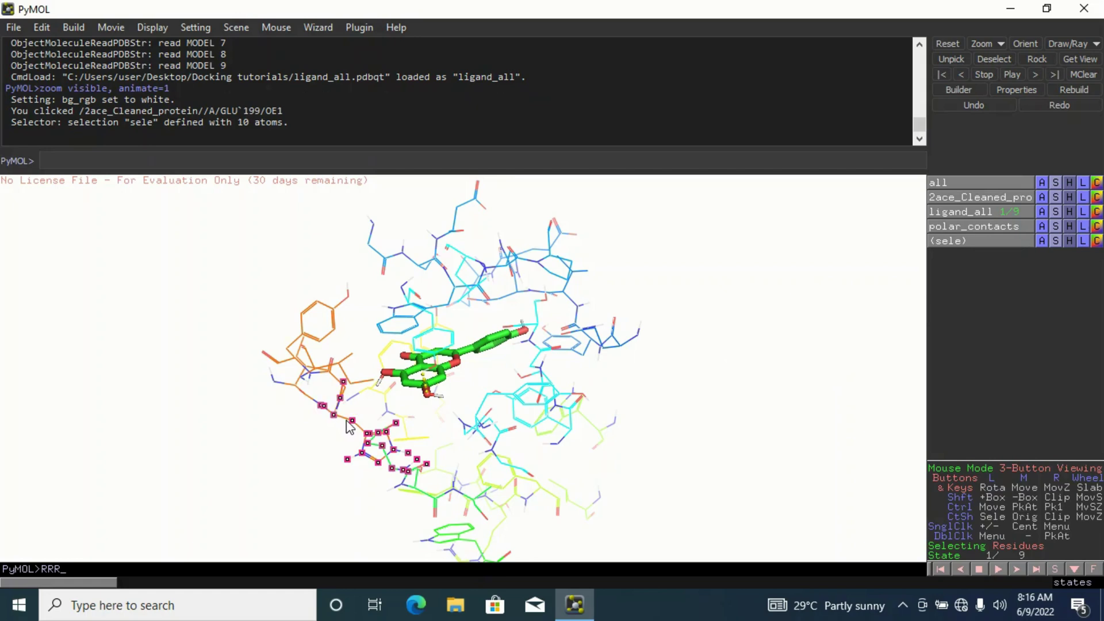
left_click(332, 375)
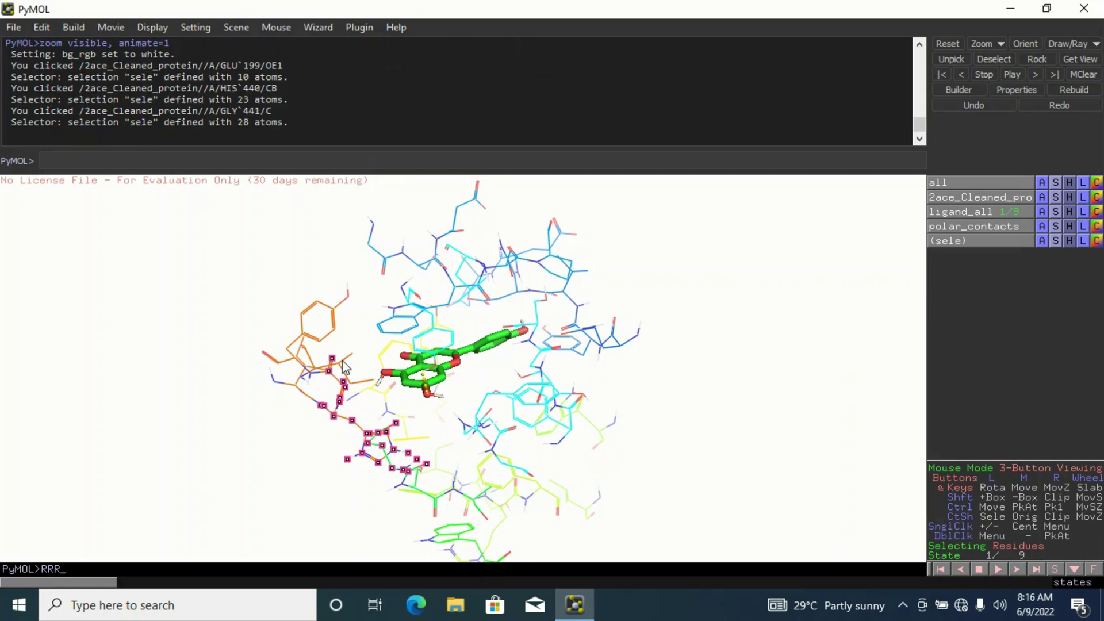
left_click(303, 377)
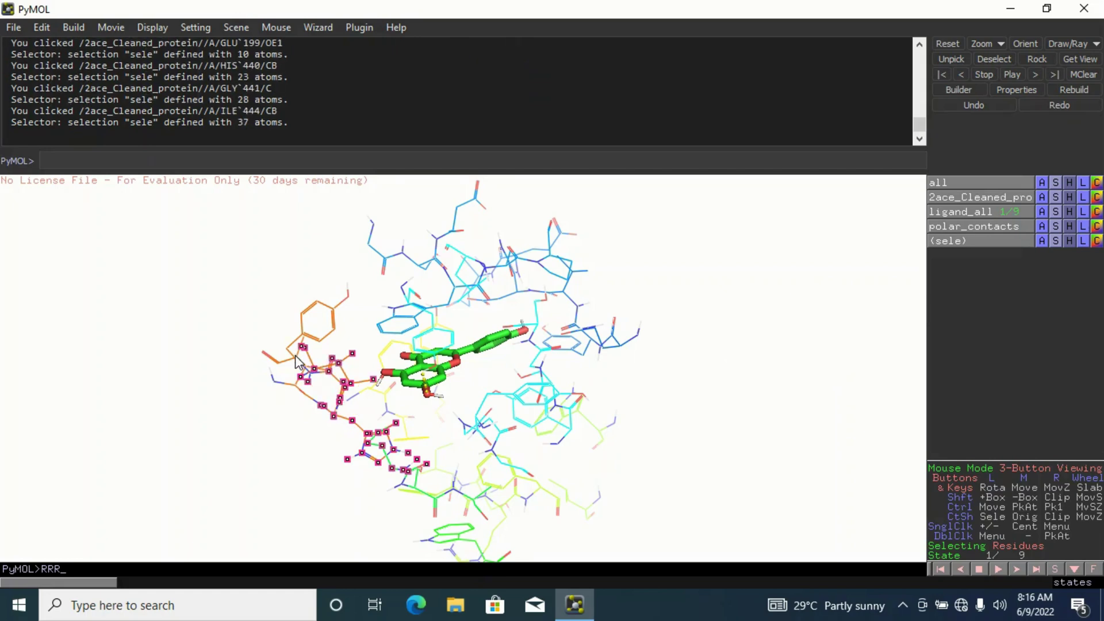
left_click(295, 361)
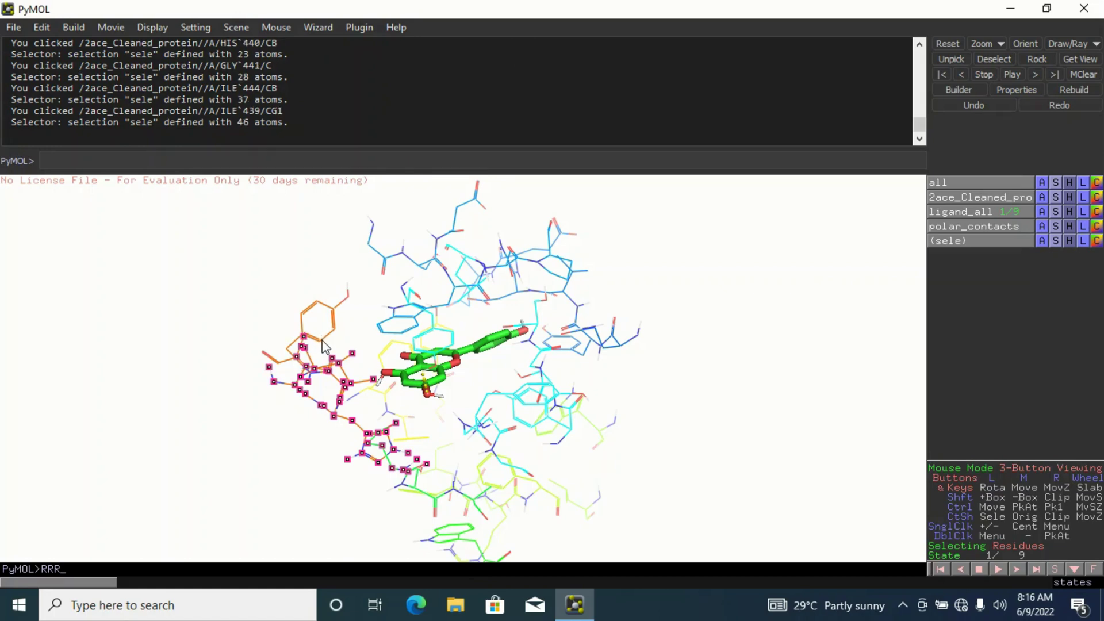
left_click(322, 345)
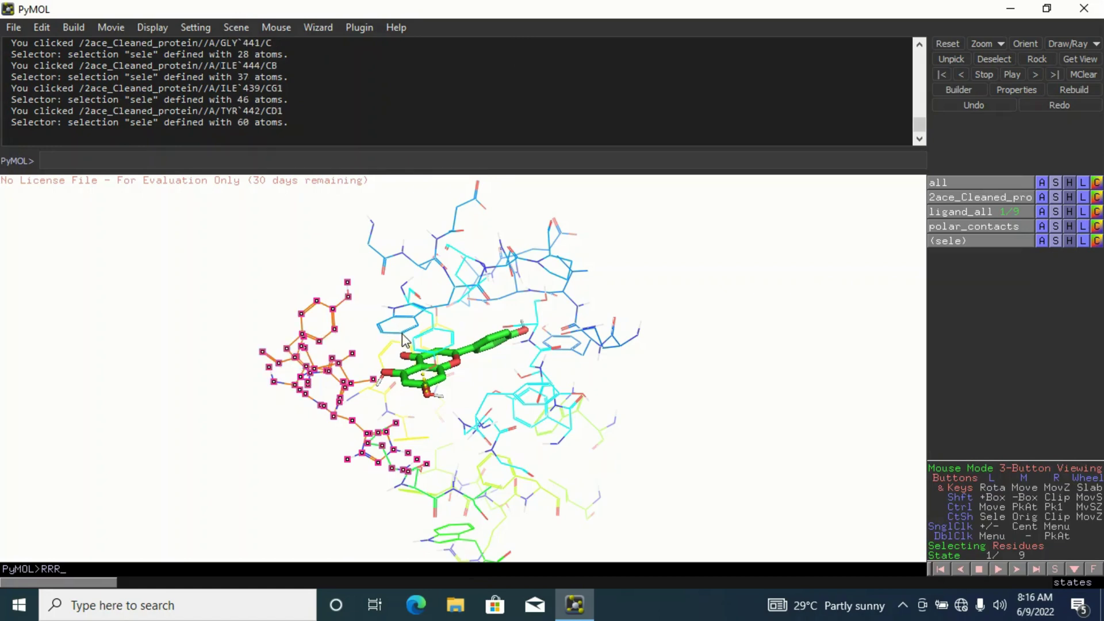
left_click(403, 337)
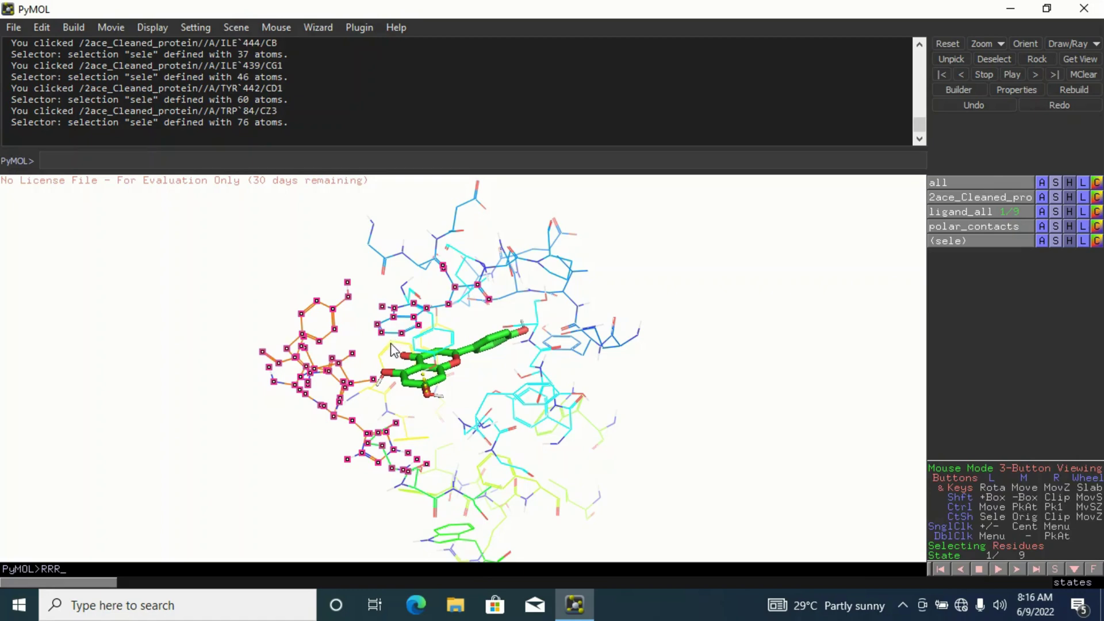
left_click(423, 344)
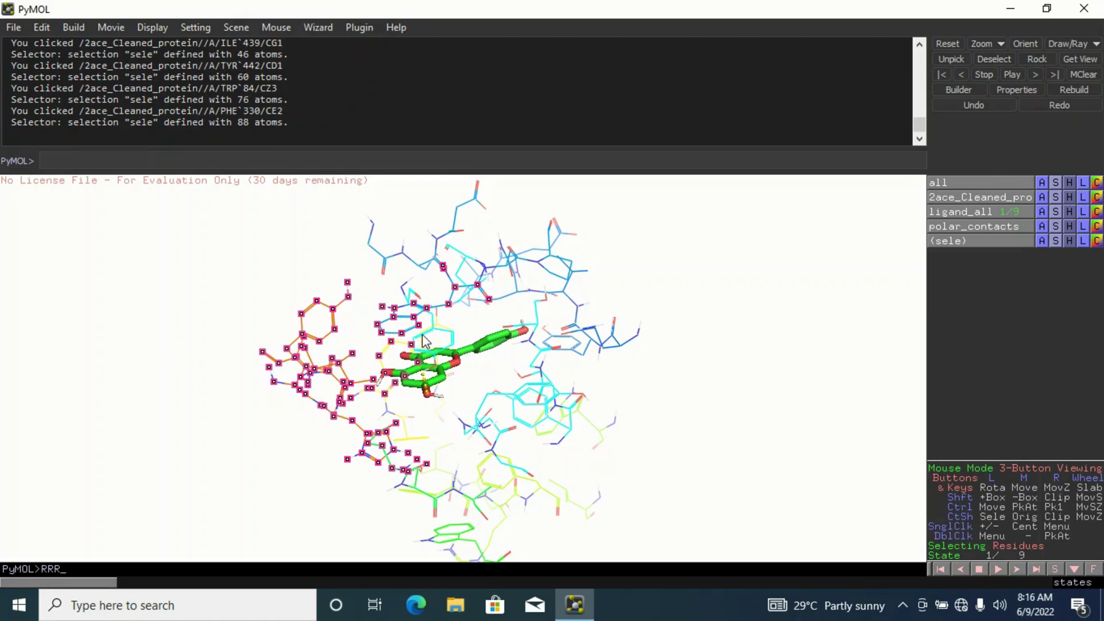
left_click(424, 338)
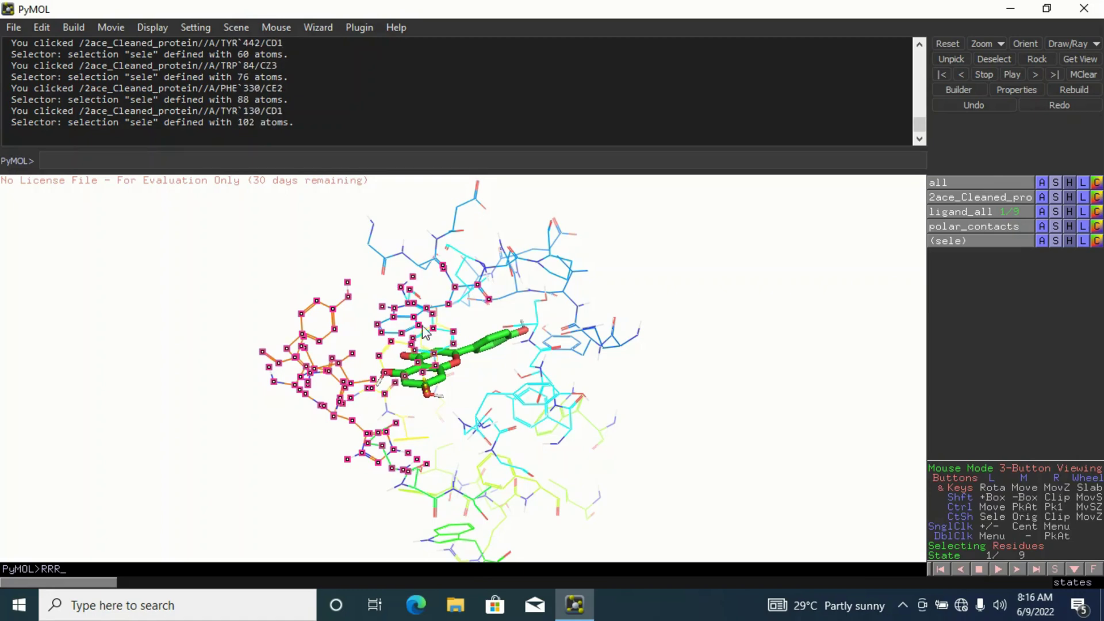
Add GLY80, SER81, GLU82, LEU127, two more residues, GLU73, VAL71 and ASP72 to the selection
left_click(386, 263)
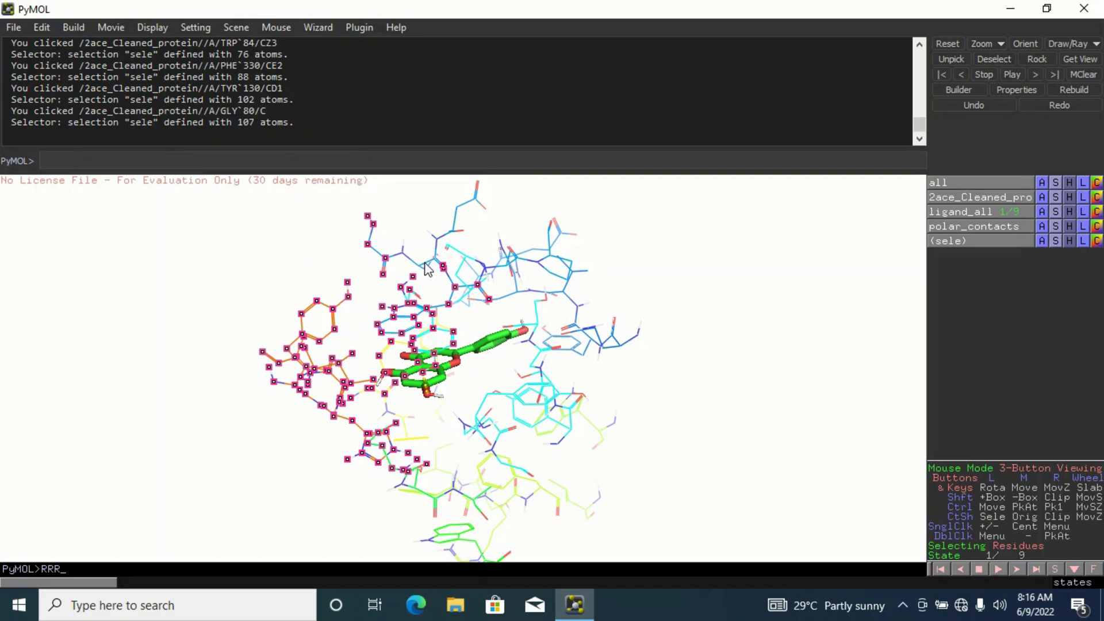
left_click(438, 255)
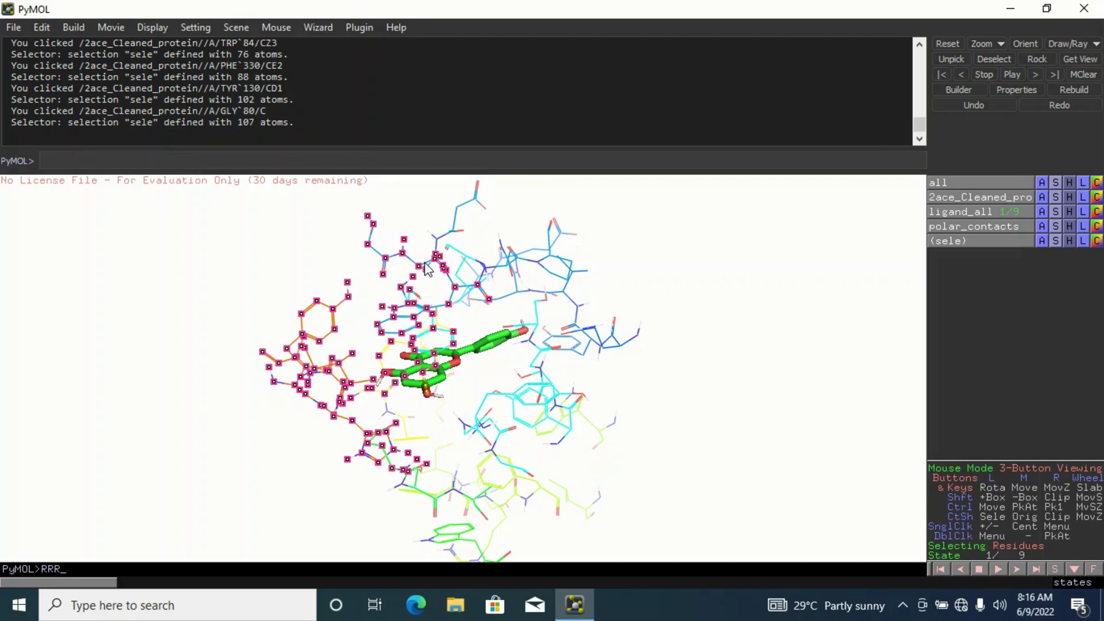
left_click(448, 234)
left_click(468, 264)
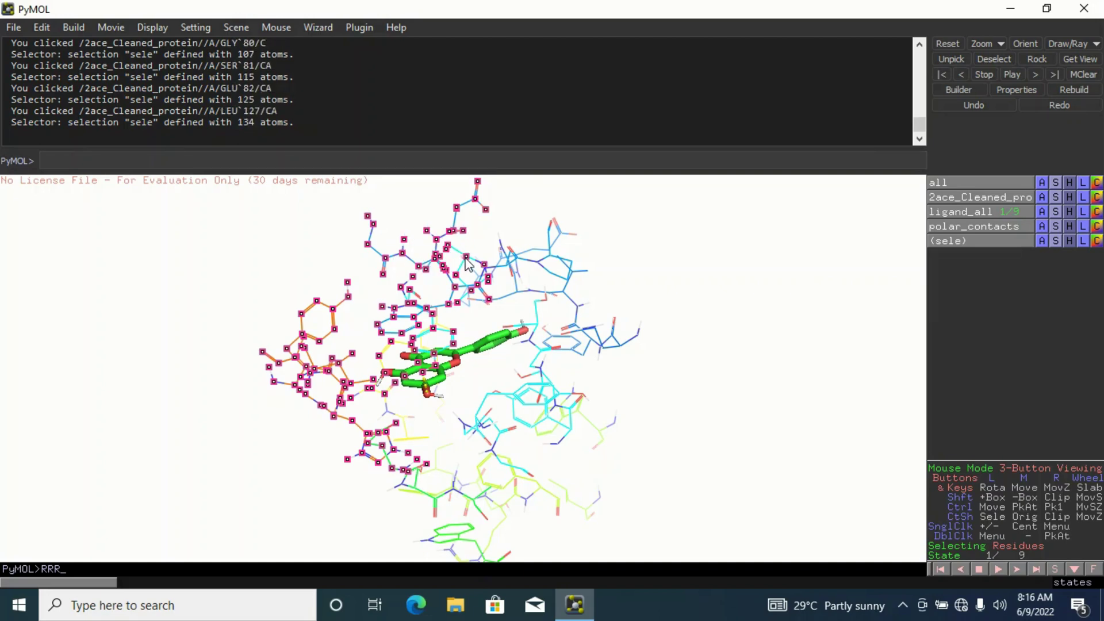
left_click(517, 258)
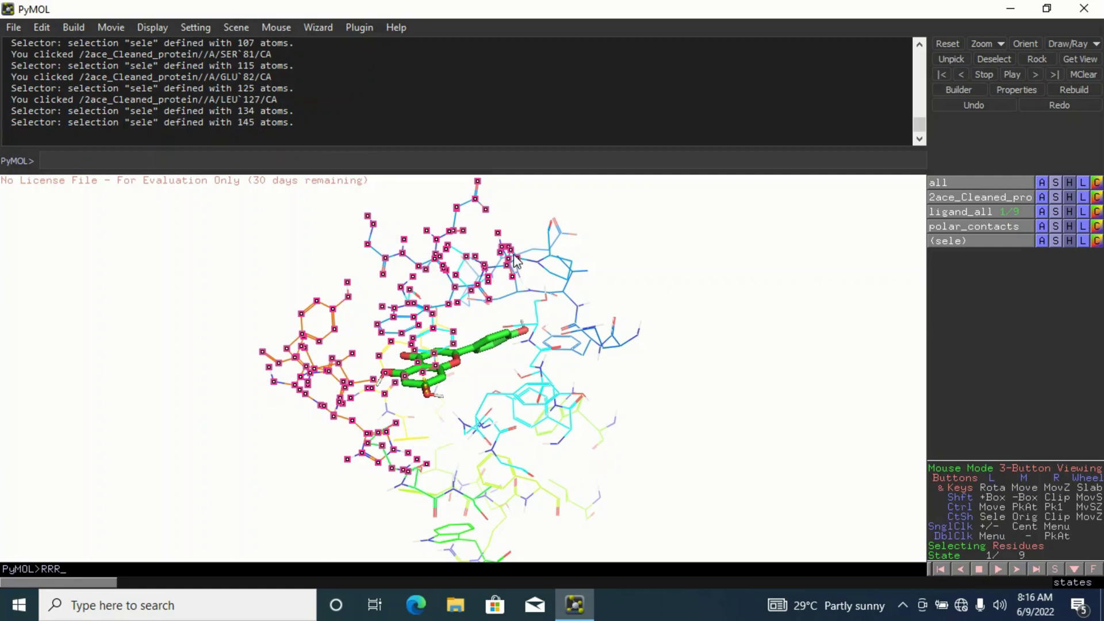
left_click(551, 253)
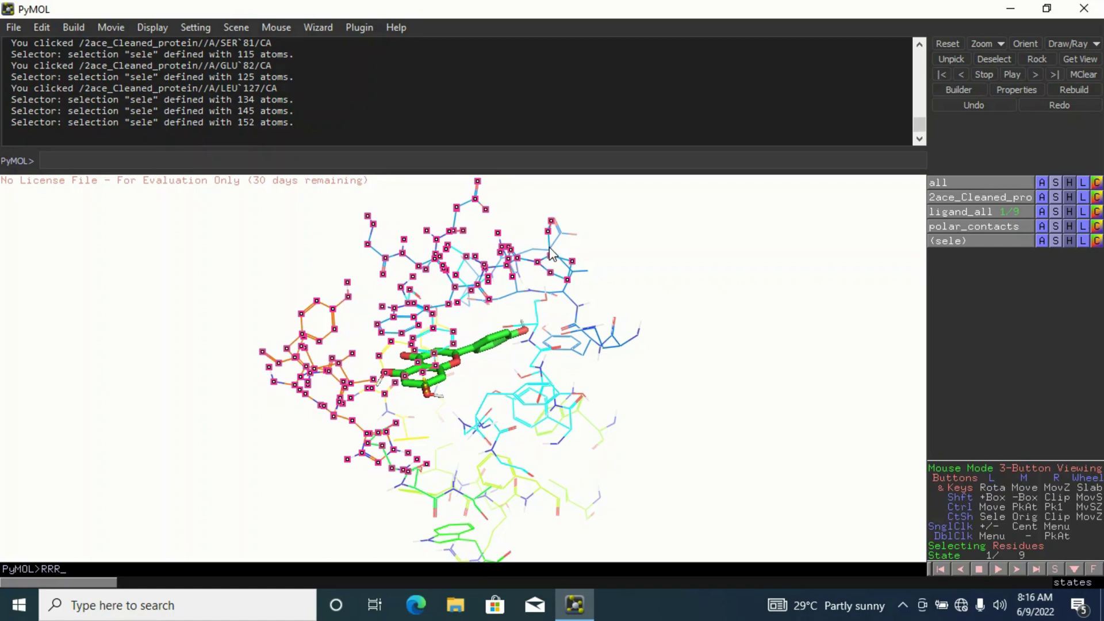
left_click(533, 251)
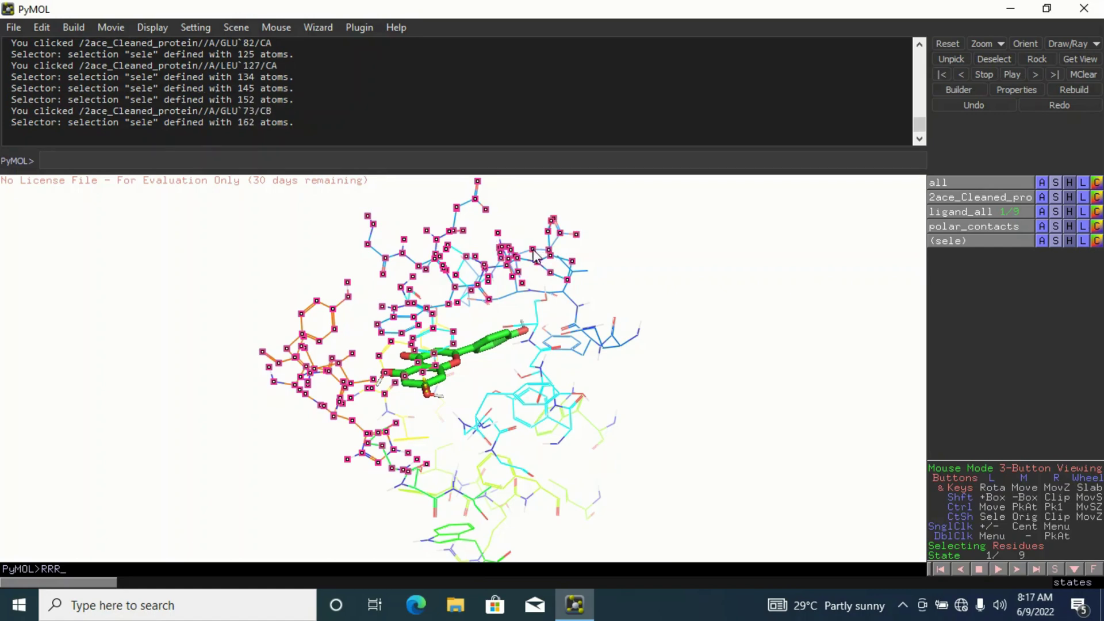
left_click(564, 296)
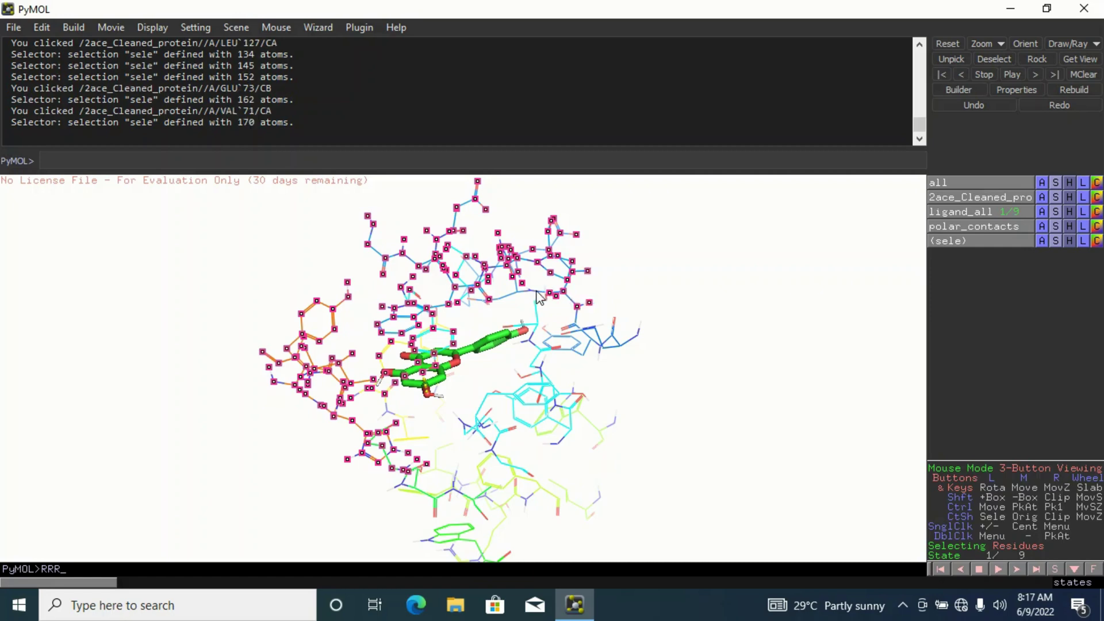
left_click(534, 295)
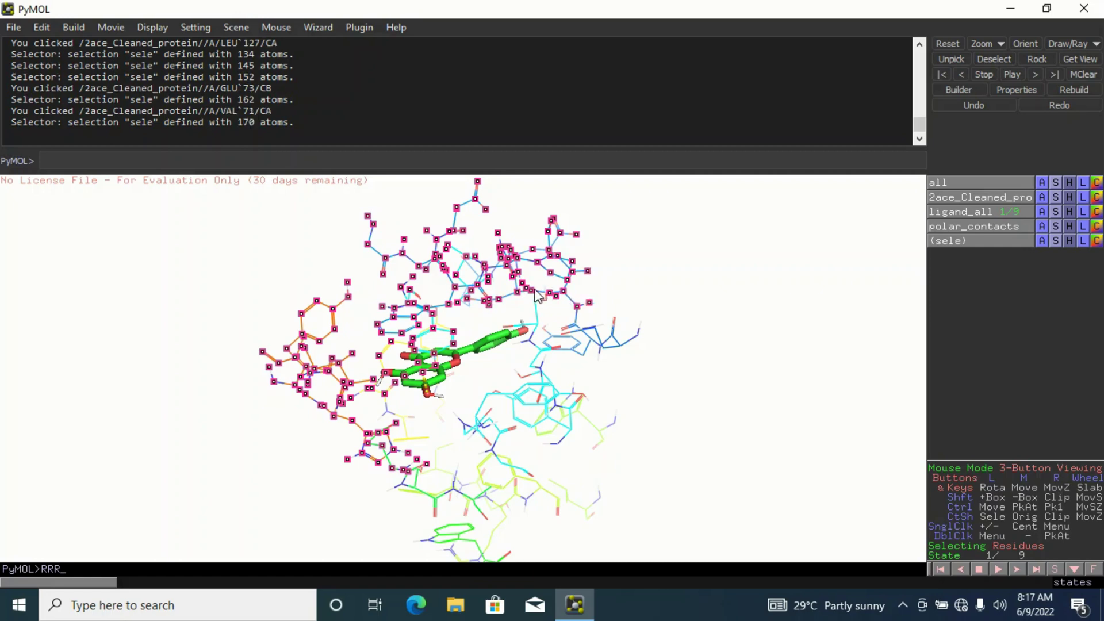
Add SER124, TYR70, GLN69, GLY123, SER122, TYR121, TYR116, GLY117, ALA201 and PHE331 for 277 atoms
left_click(538, 328)
left_click(561, 343)
left_click(591, 332)
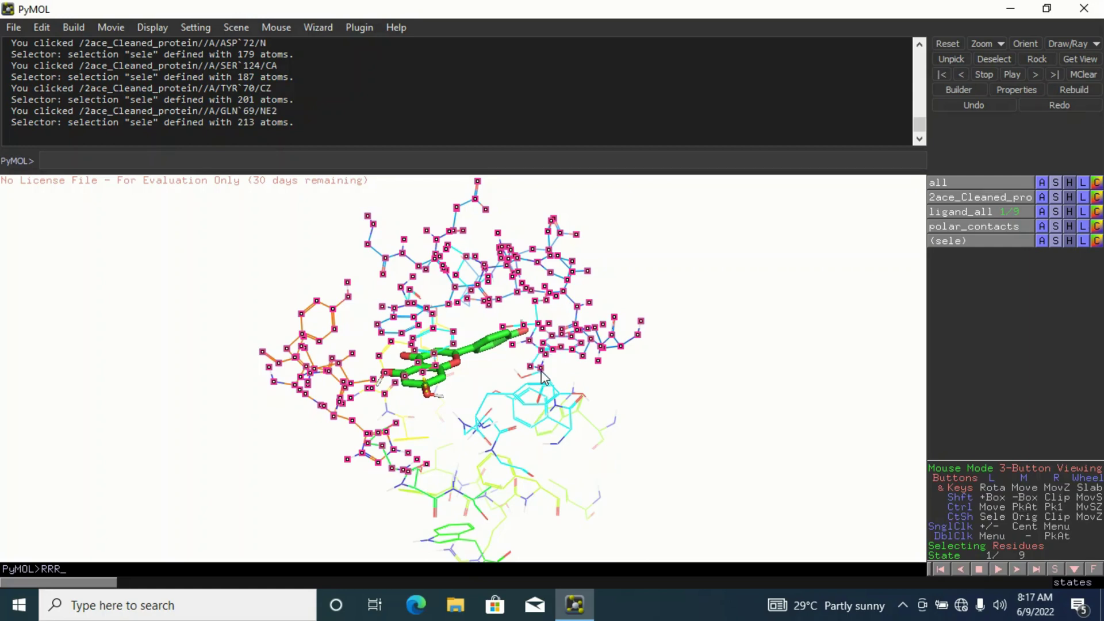
left_click(536, 370)
left_click(530, 390)
left_click(528, 392)
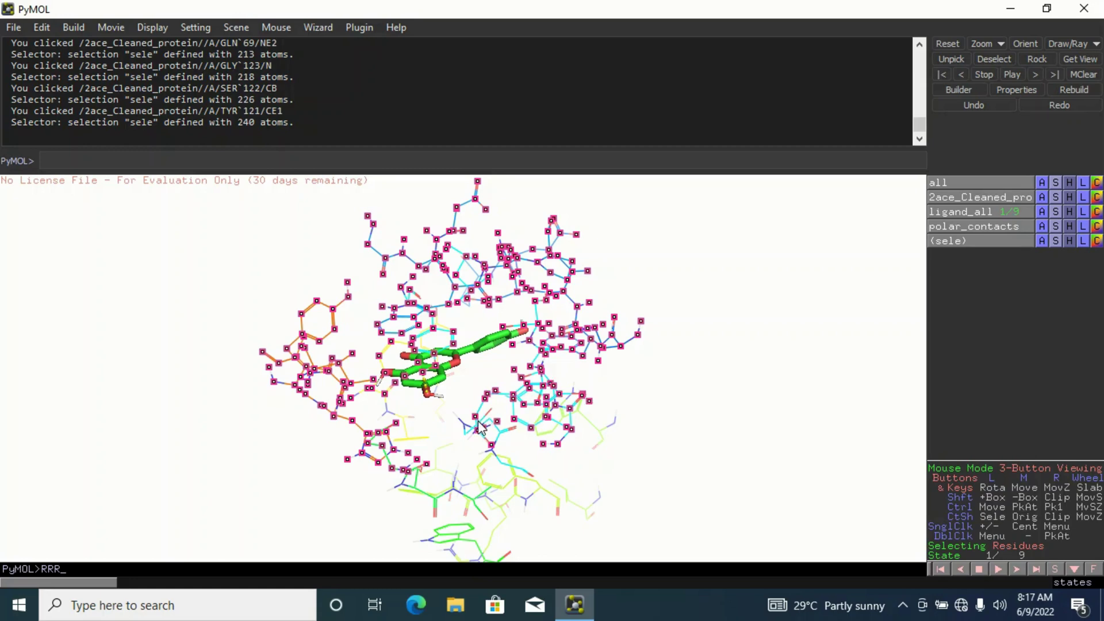
left_click(464, 431)
left_click(464, 430)
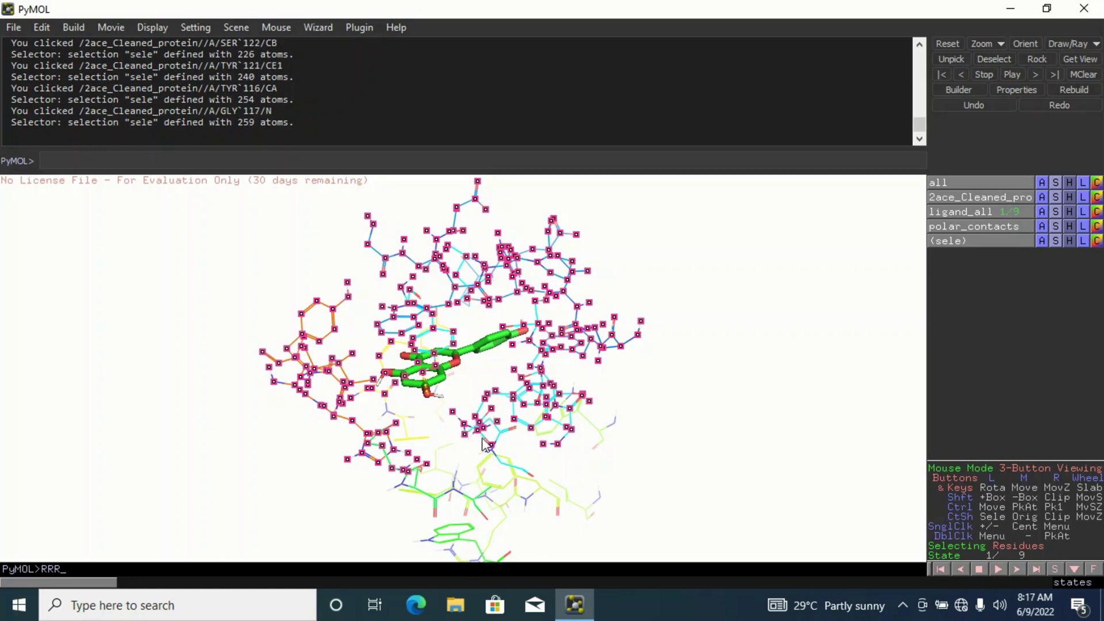
left_click(455, 476)
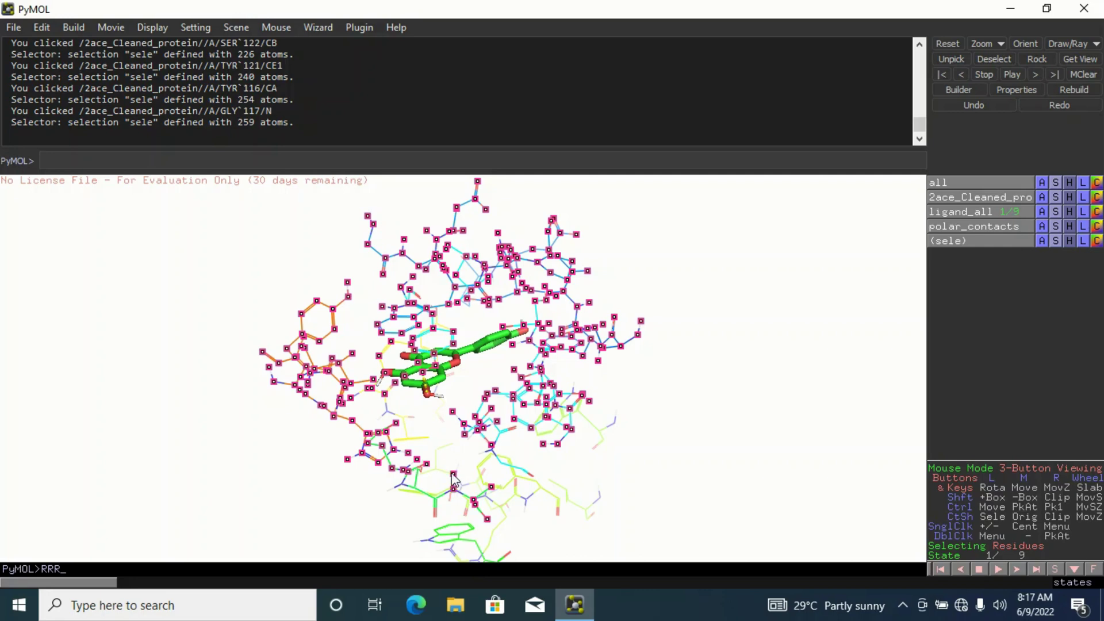
left_click(415, 445)
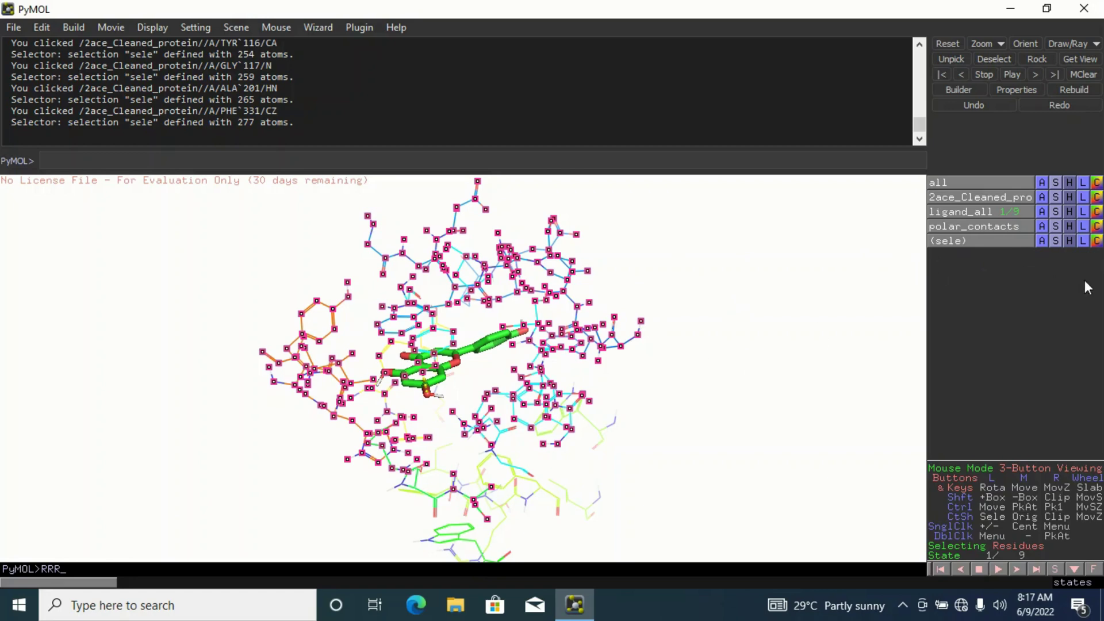
Rename the pocket selection to 'Polar_interactions' and disable its selection markers
left_click(1042, 241)
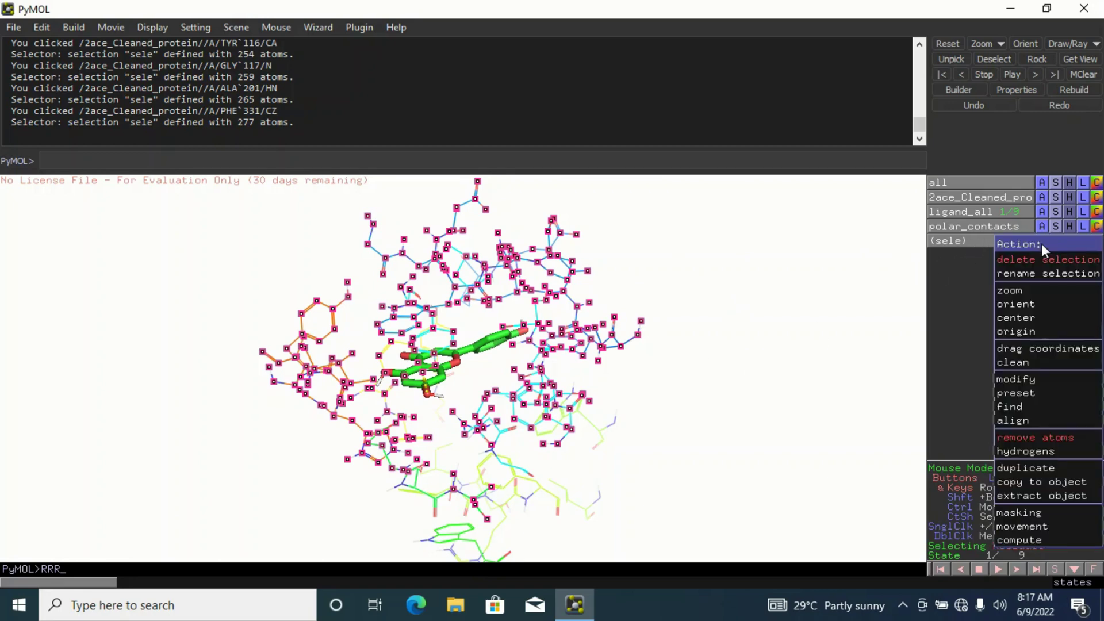
left_click(1038, 274)
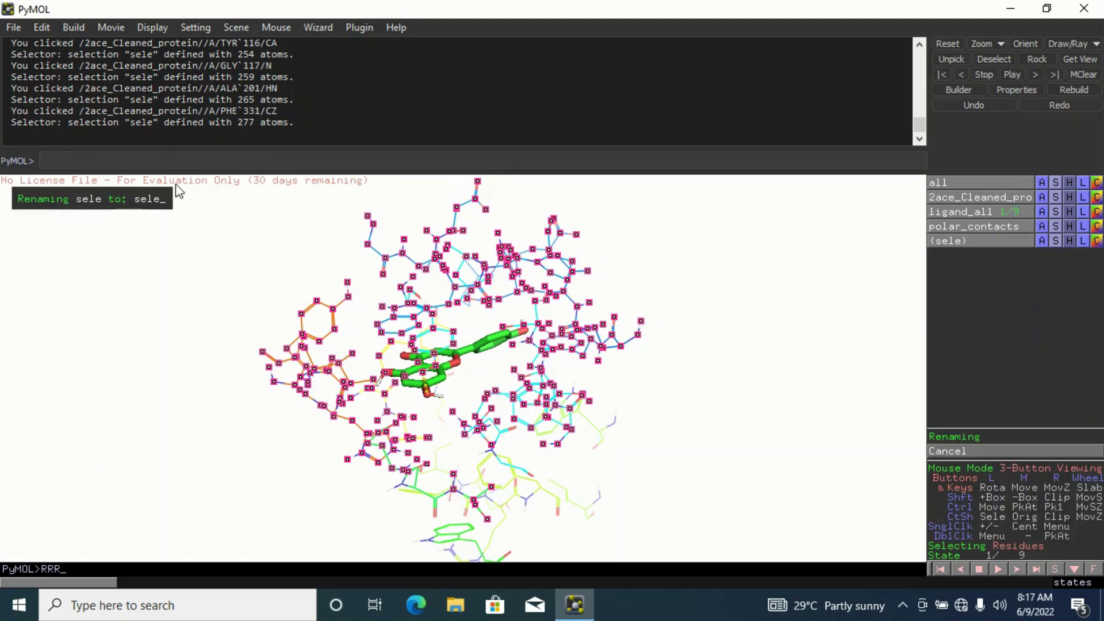
key("BackSpace")
key("BackSpace")
key("BackSpace")
key("BackSpace")
type("Polar_interac")
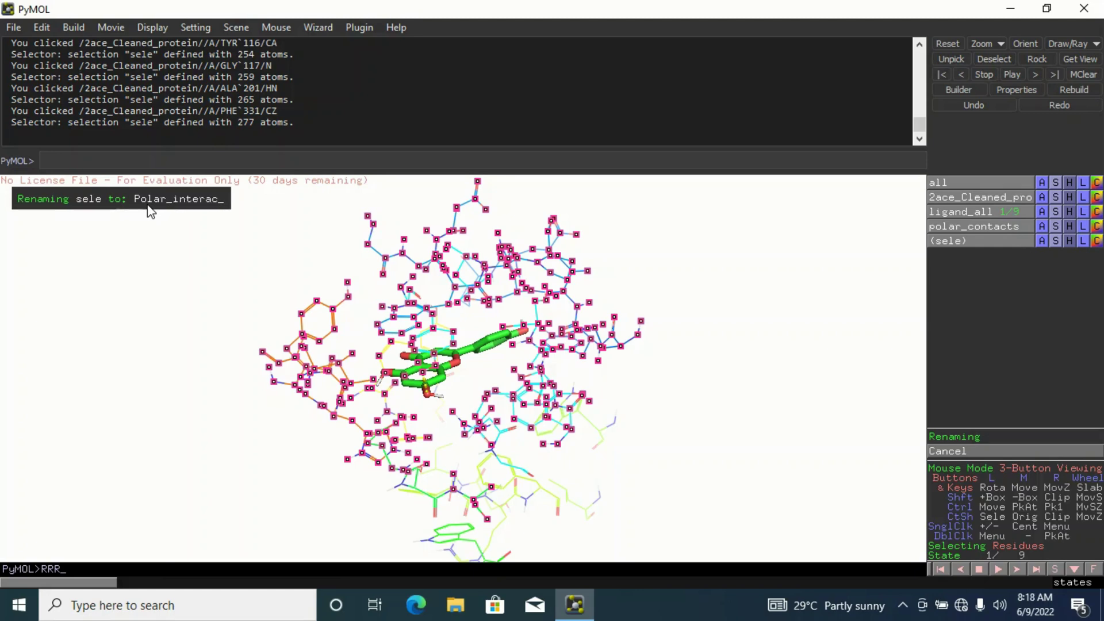
type("tions")
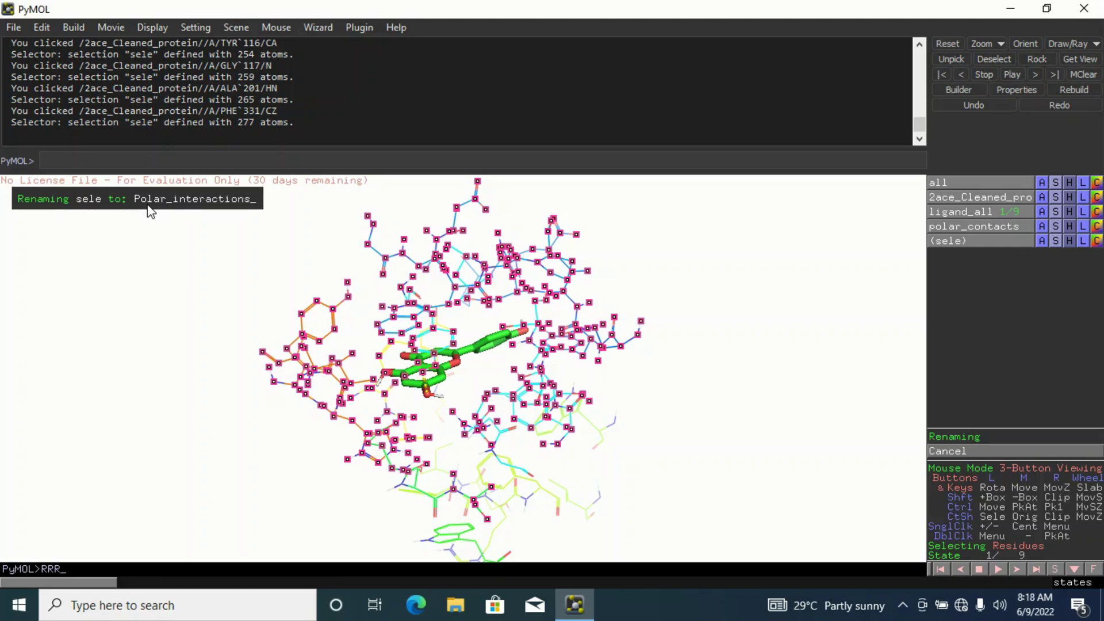
key("Return")
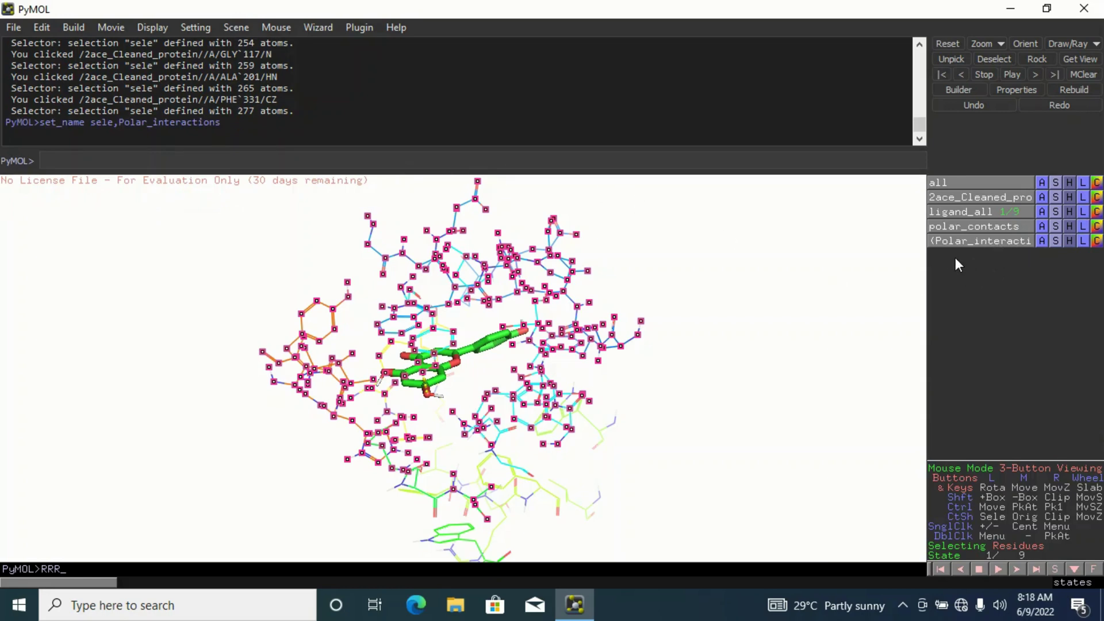
left_click(886, 299)
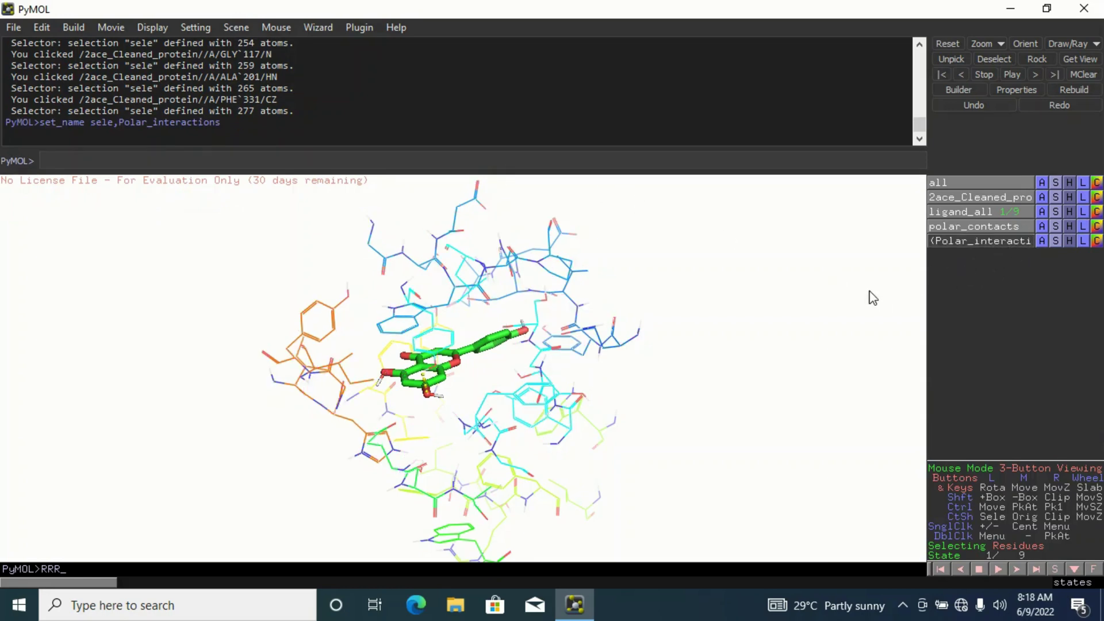
Select the green docked ligand and rename the selection to 'Ligand'
left_click(485, 347)
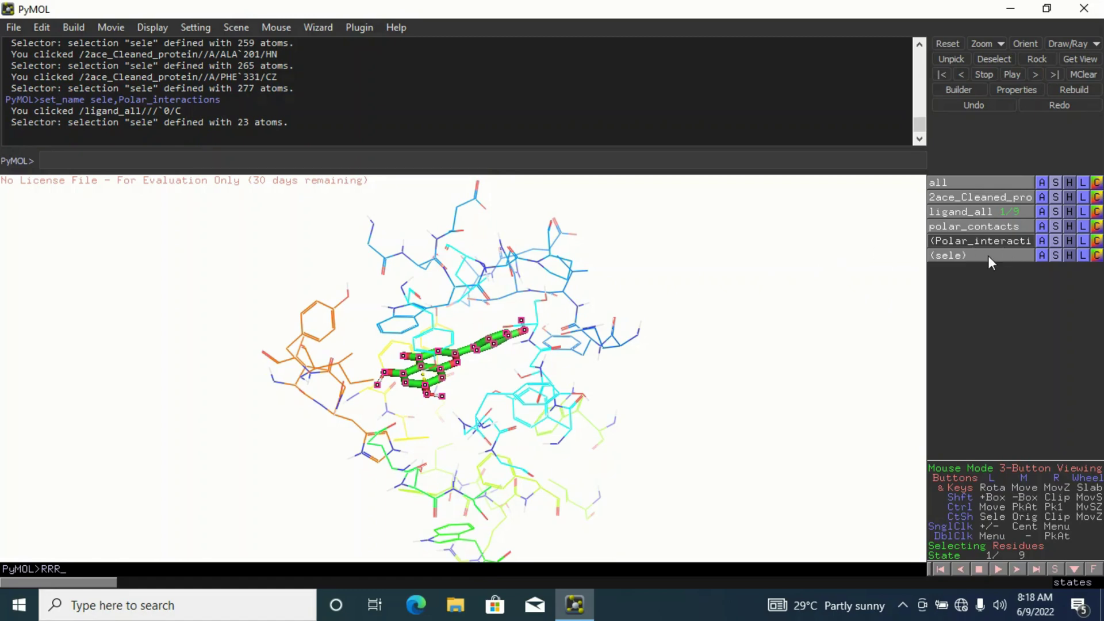
left_click(1046, 253)
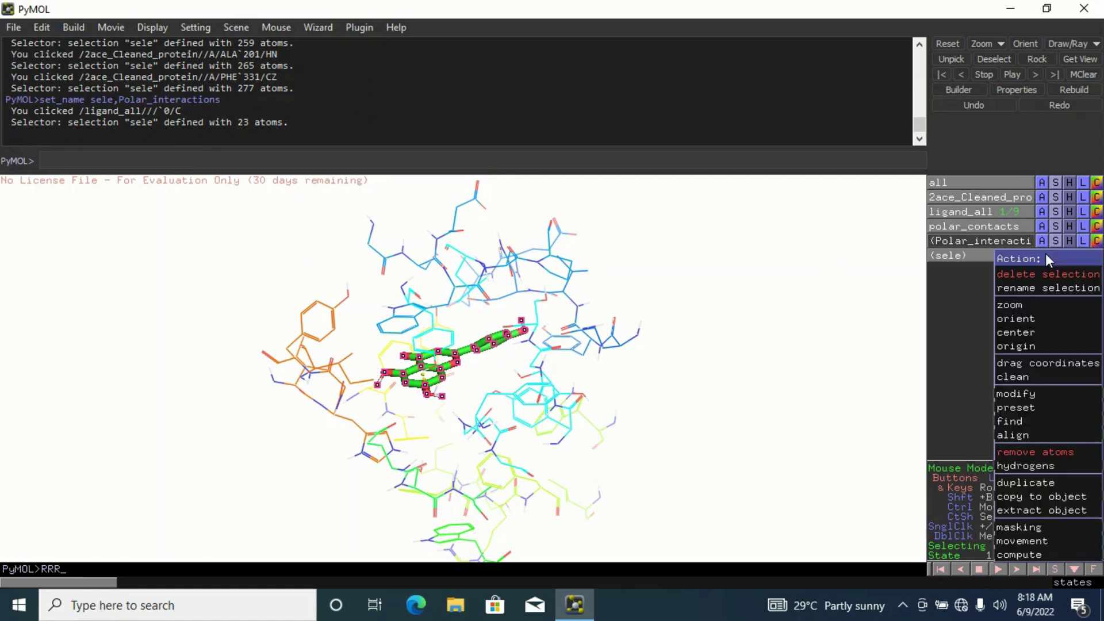
left_click(1023, 289)
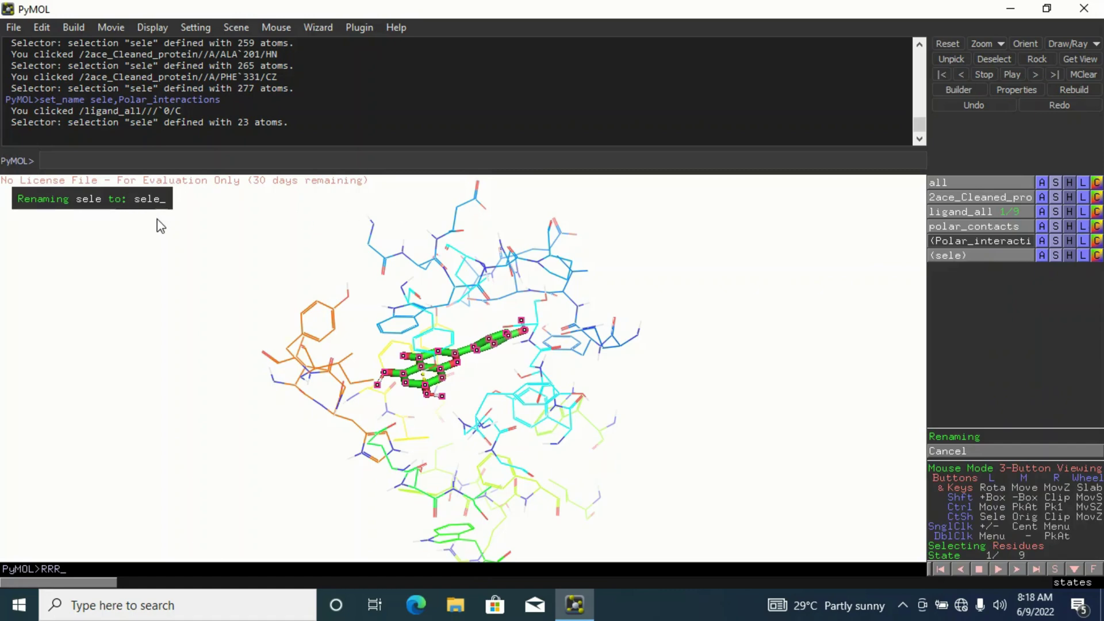
key("BackSpace")
key("BackSpace")
key("BackSpace")
key("BackSpace")
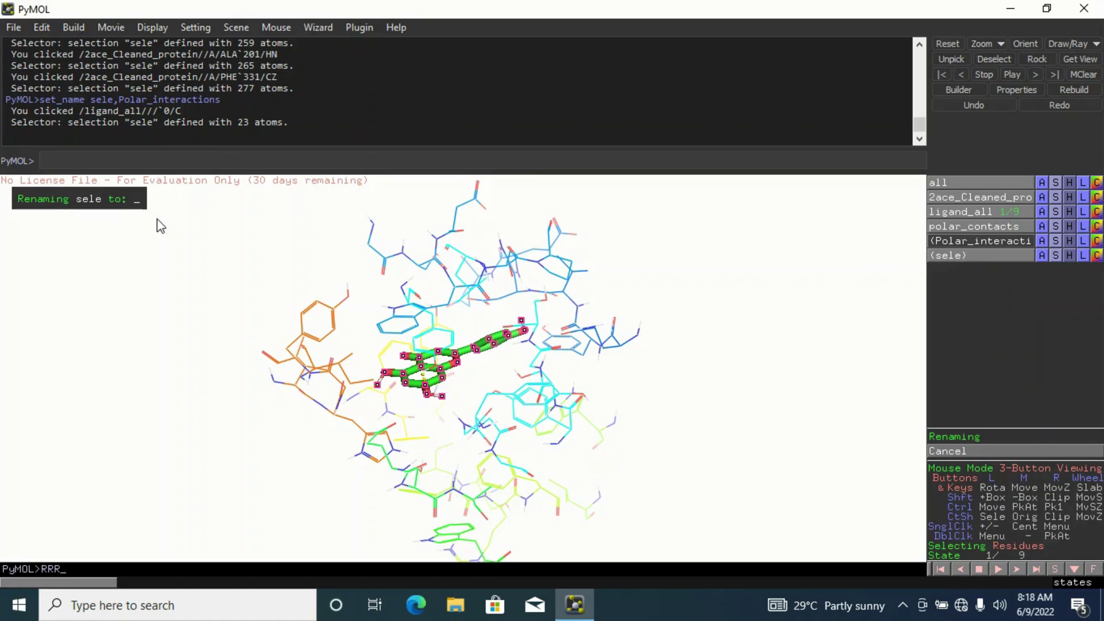
type("Ligand")
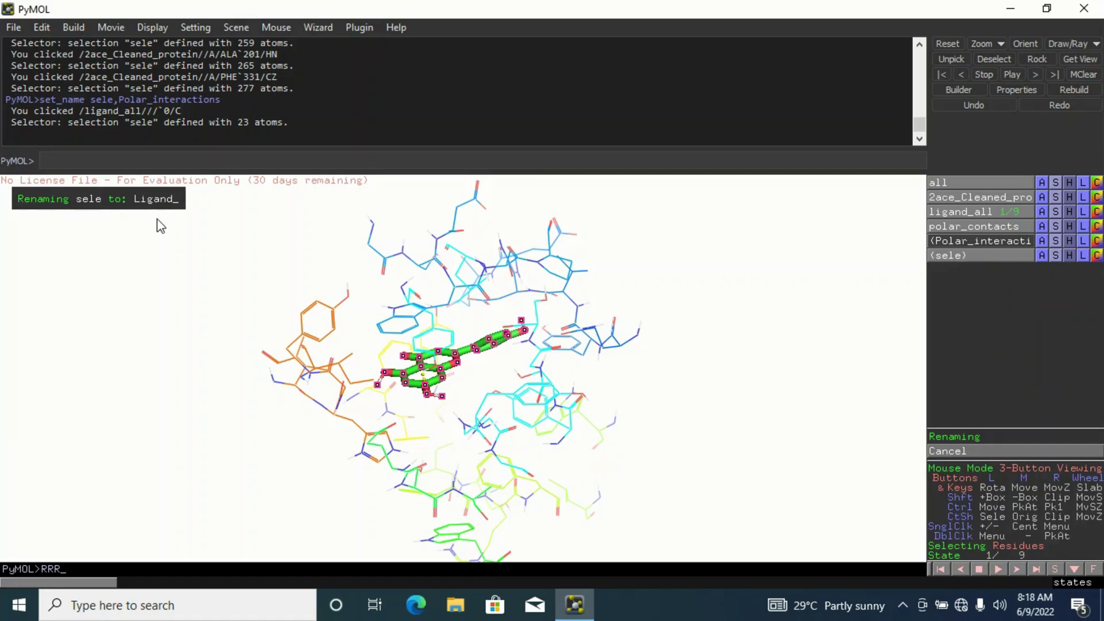
key("Return")
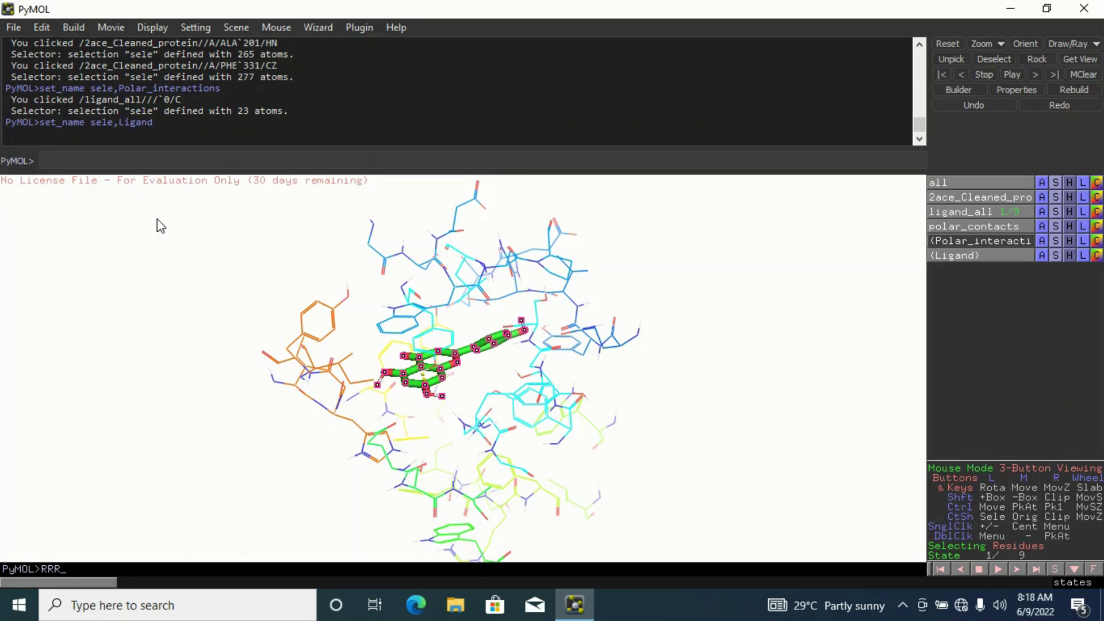
Disable the Ligand selection so its markers no longer show on the ligand
left_click(764, 307)
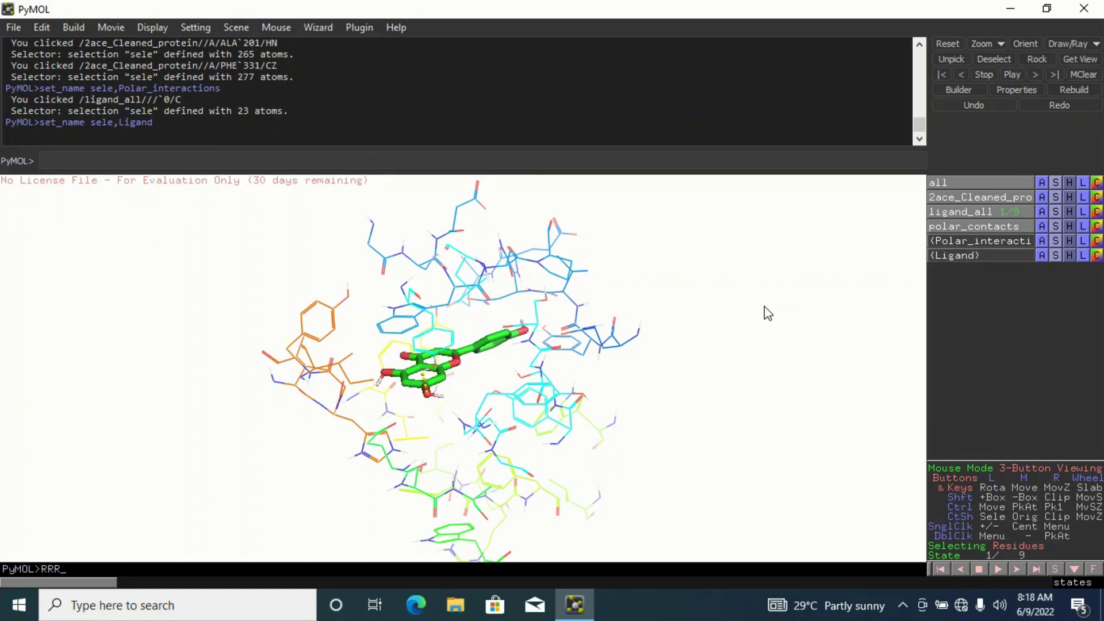